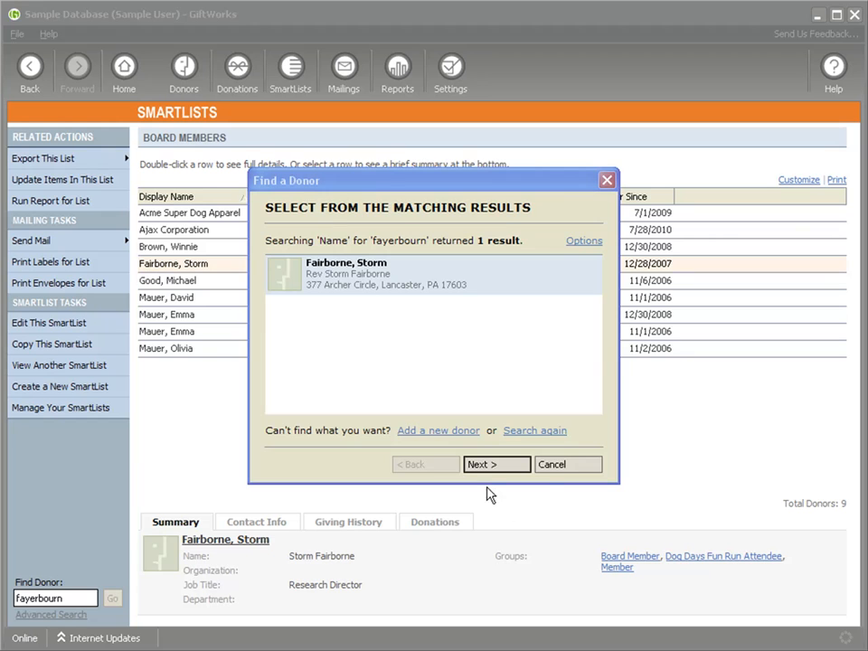
- Cancel the donor lookup and open the Find Duplicate Donors tool from the additional settings
{"action": "left_click", "coordinate": [551, 465]}
{"action": "left_click", "coordinate": [452, 70]}
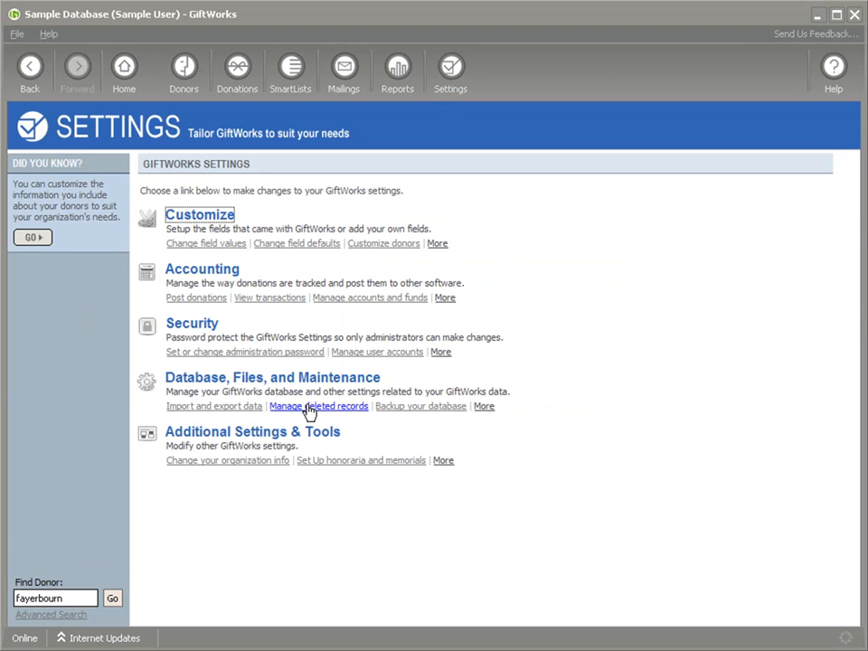
{"action": "left_click", "coordinate": [245, 436]}
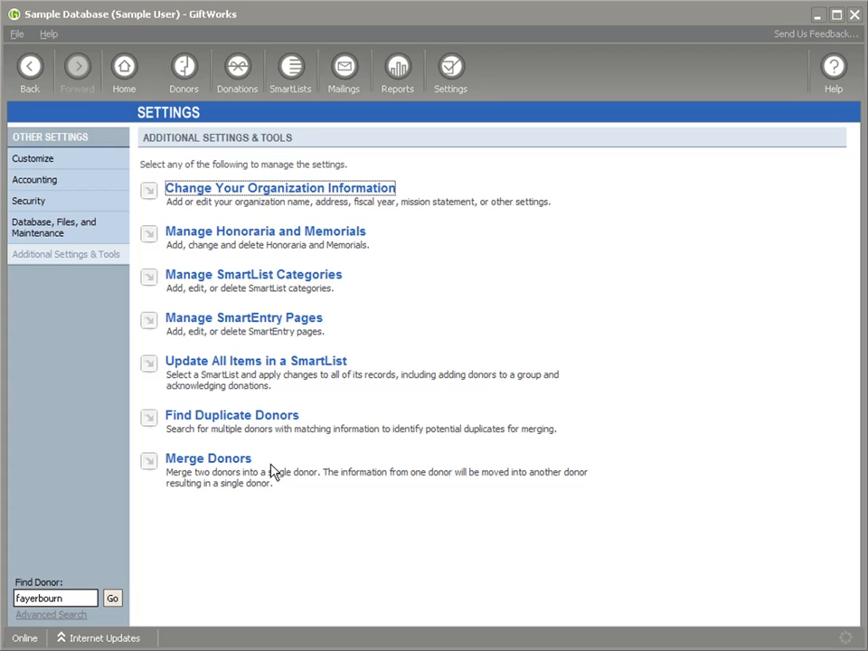
{"action": "left_click", "coordinate": [214, 423]}
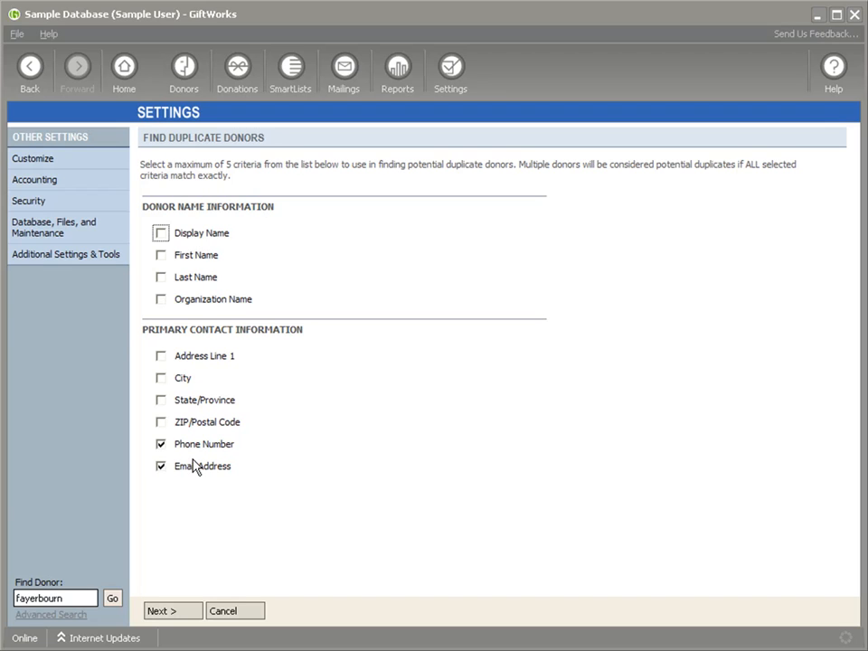
- Search for duplicate donors using only Phone Number and Email Address as the matching criteria
{"action": "left_click", "coordinate": [161, 444]}
{"action": "left_click", "coordinate": [161, 466]}
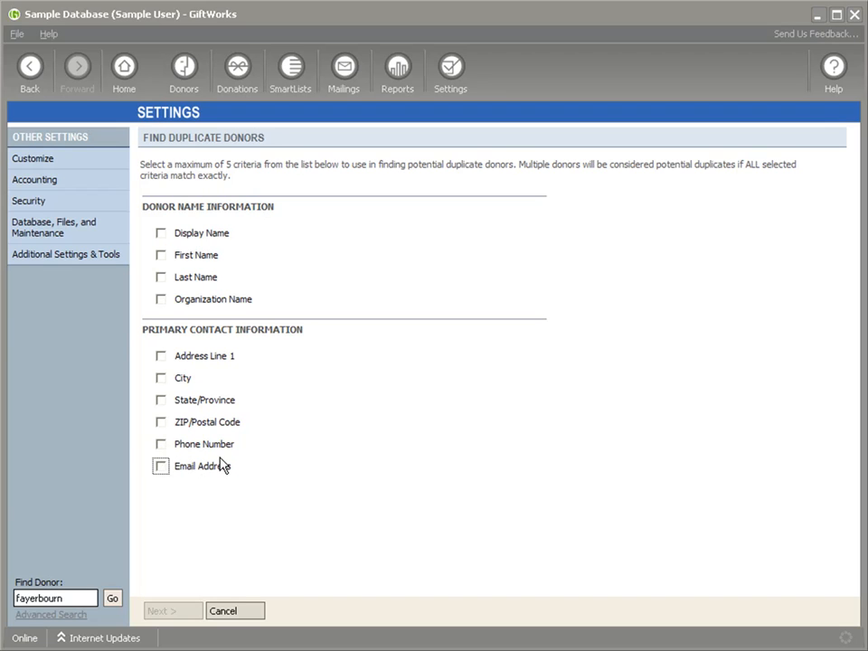
{"action": "left_click", "coordinate": [160, 446]}
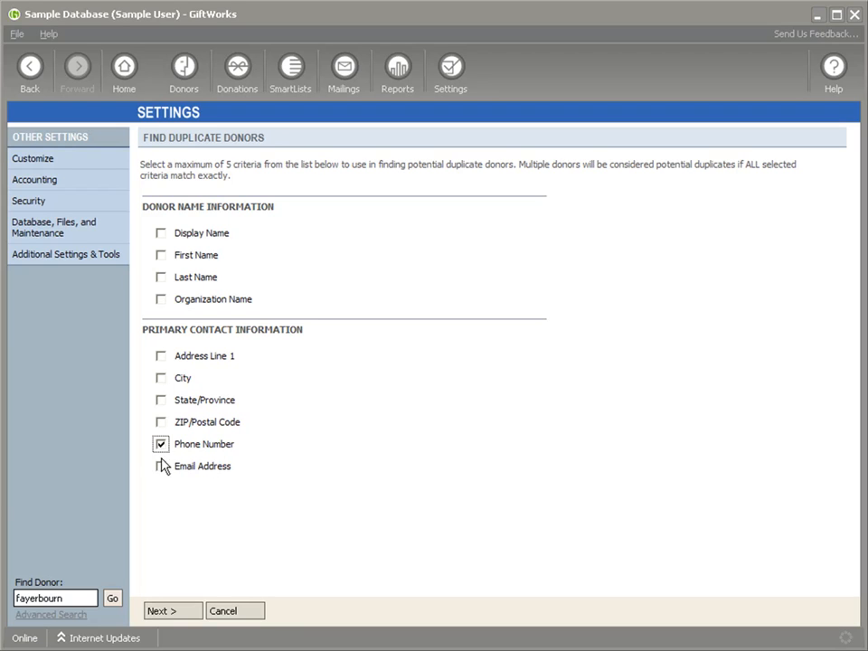
{"action": "left_click", "coordinate": [162, 468]}
{"action": "left_click", "coordinate": [184, 612]}
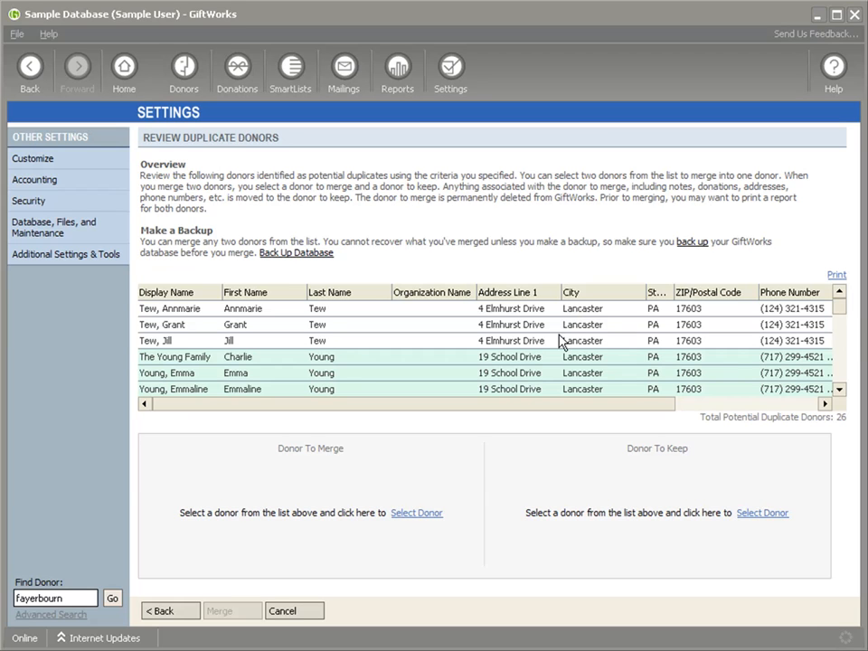
- Examine the potential duplicates' names, addresses, phone numbers and email addresses at the end of the list, and return to the criteria
{"action": "left_click_drag", "start_coordinate": [842, 313], "coordinate": [833, 385]}
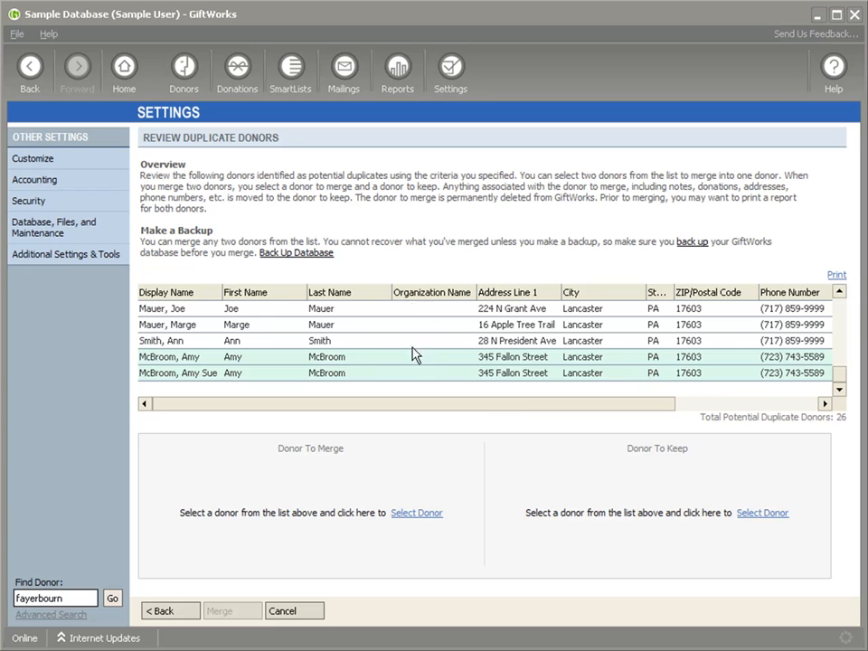
{"action": "left_click_drag", "start_coordinate": [434, 405], "coordinate": [412, 411]}
{"action": "left_click_drag", "start_coordinate": [229, 412], "coordinate": [546, 412]}
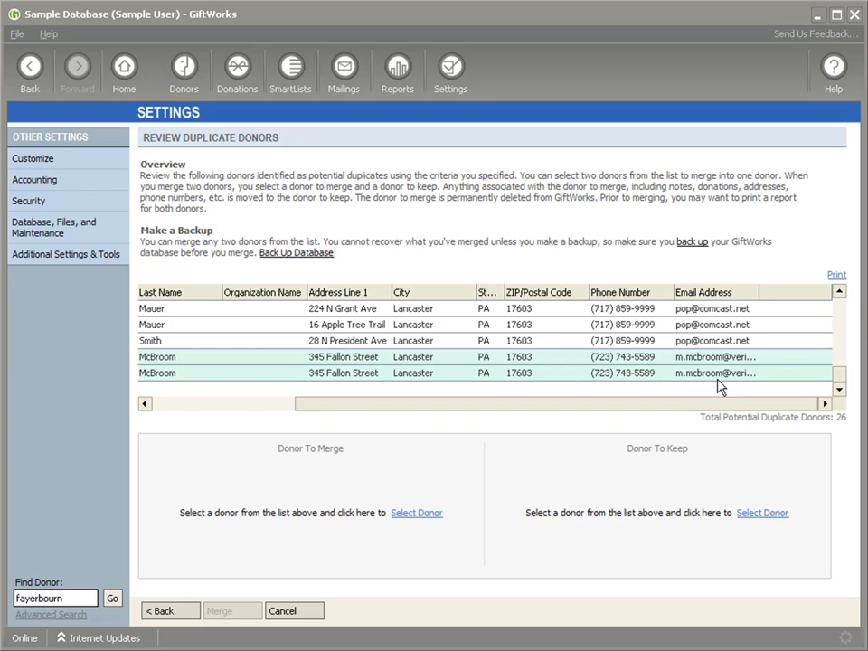
{"action": "left_click_drag", "start_coordinate": [707, 405], "coordinate": [390, 418]}
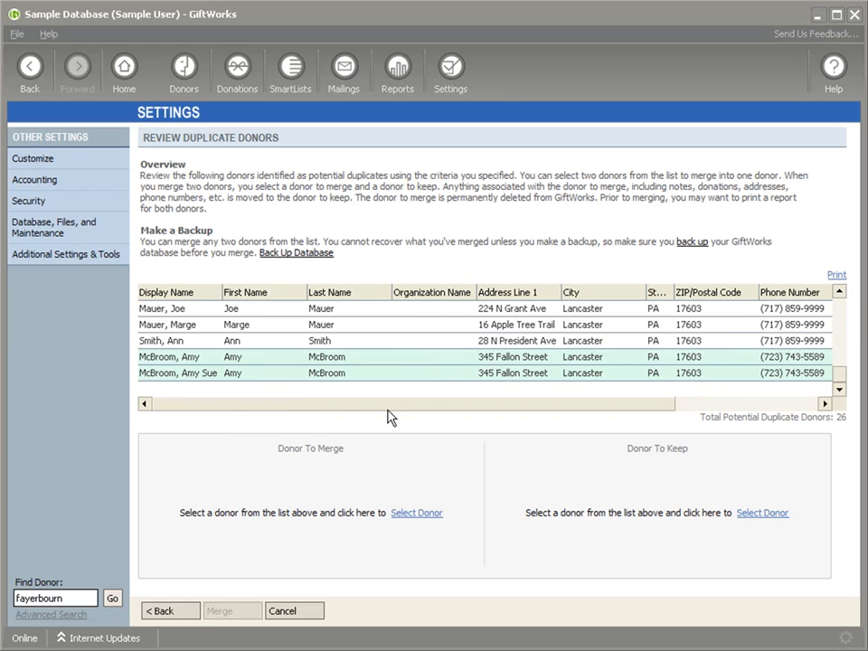
{"action": "left_click", "coordinate": [167, 610]}
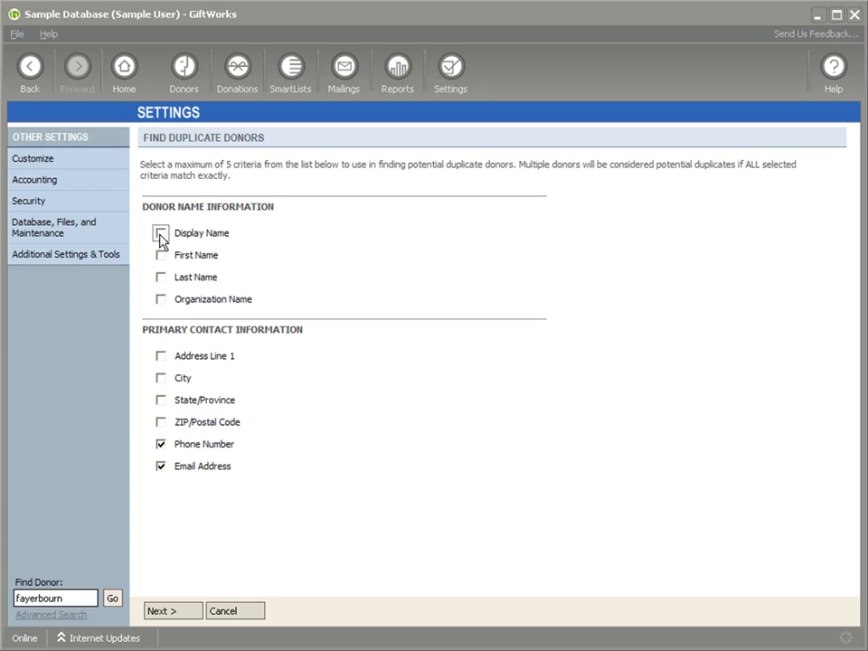
- Rerun the duplicate search and set the second-to-last listed donor as Donor To Merge and the last one as Donor To Keep
{"action": "left_click", "coordinate": [181, 613]}
{"action": "left_click_drag", "start_coordinate": [841, 317], "coordinate": [843, 378]}
{"action": "left_click", "coordinate": [341, 356]}
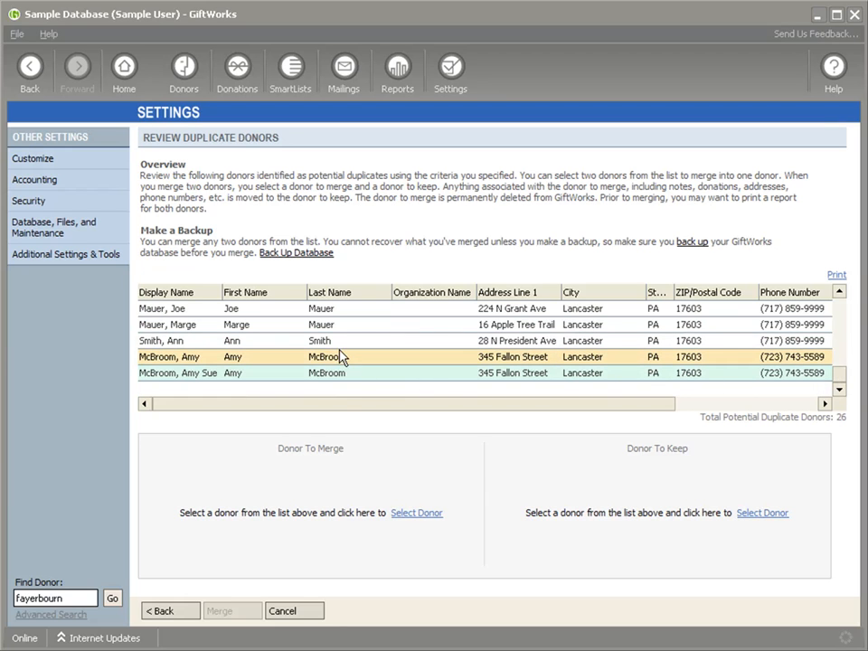
{"action": "left_click", "coordinate": [415, 513]}
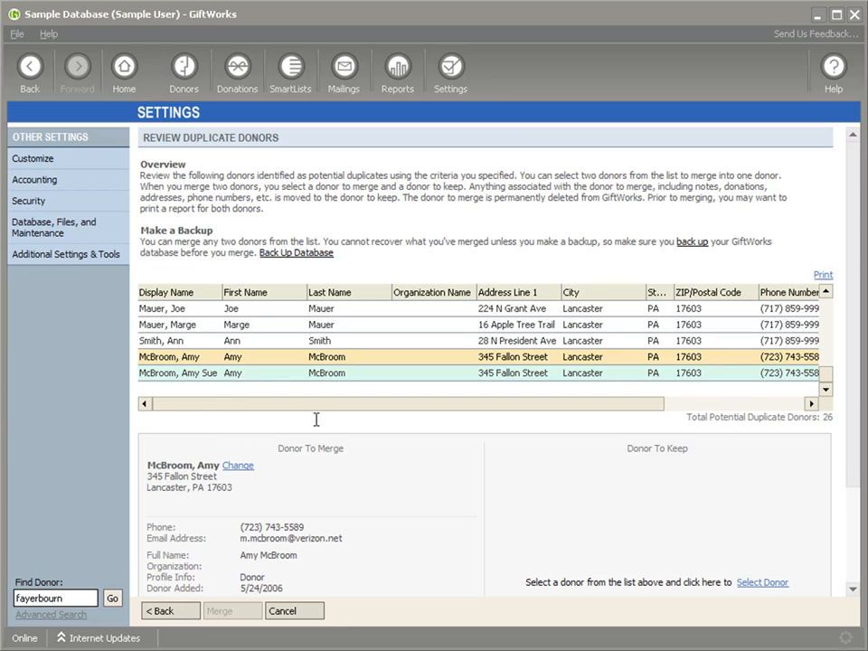
{"action": "left_click", "coordinate": [269, 372]}
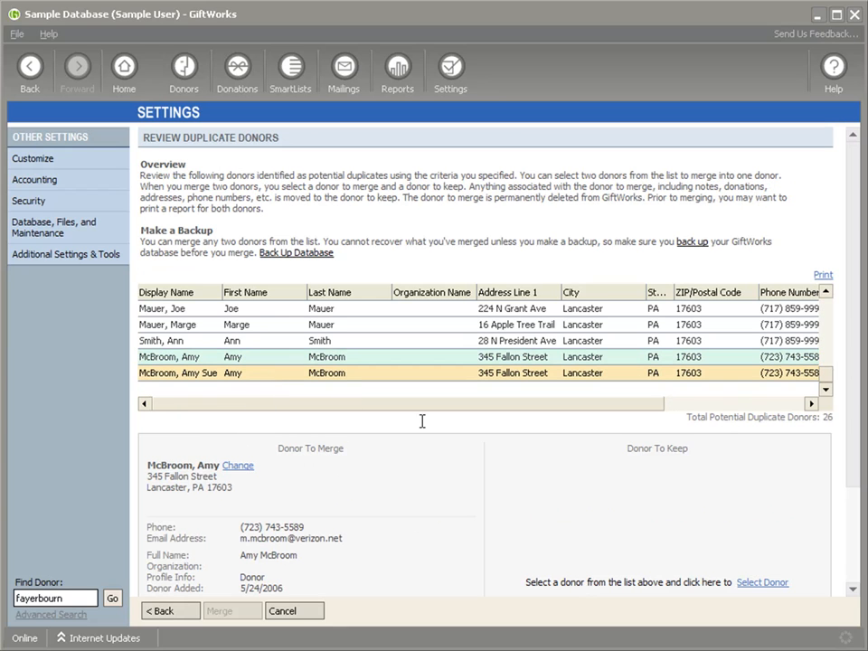
{"action": "left_click", "coordinate": [758, 583]}
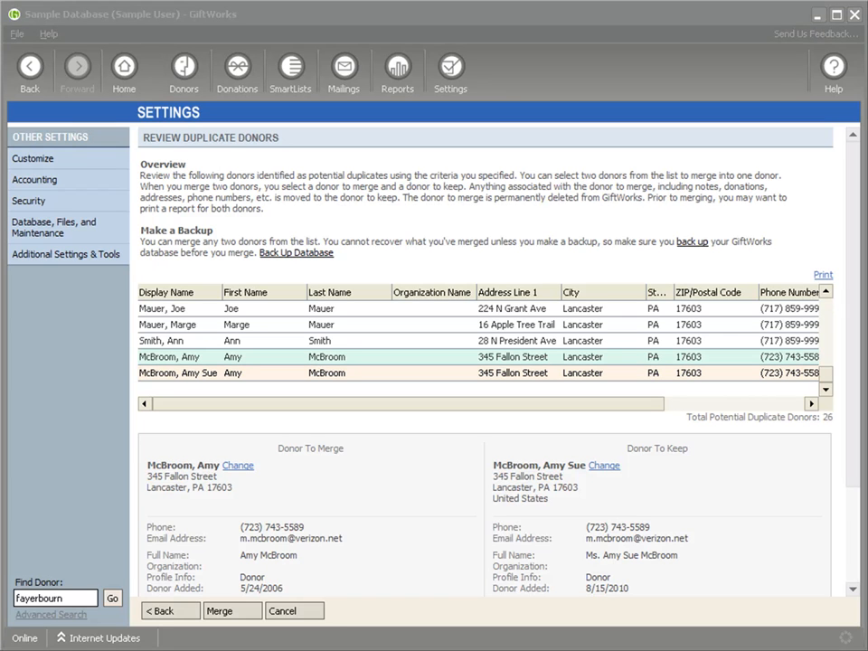
- Start a pledge for the household donor in the latest donor changes, with a $90 total amount split into 3 payments
{"action": "left_click", "coordinate": [238, 69]}
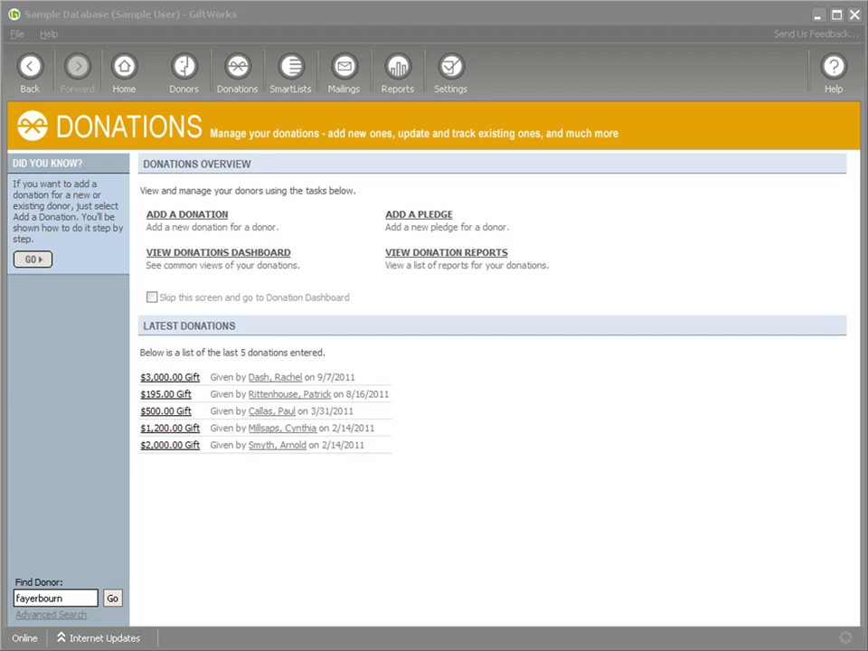
{"action": "left_click", "coordinate": [187, 76]}
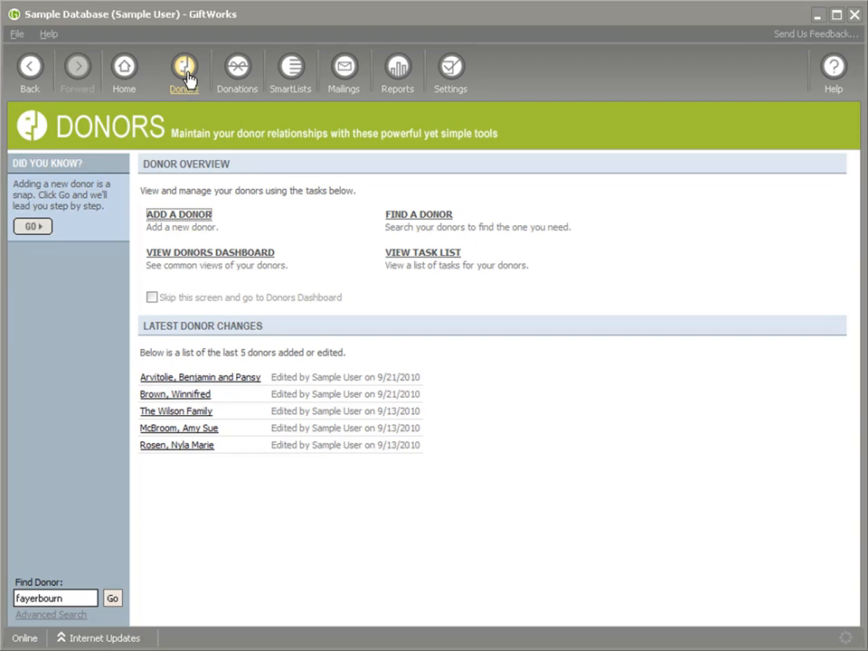
{"action": "left_click", "coordinate": [170, 416]}
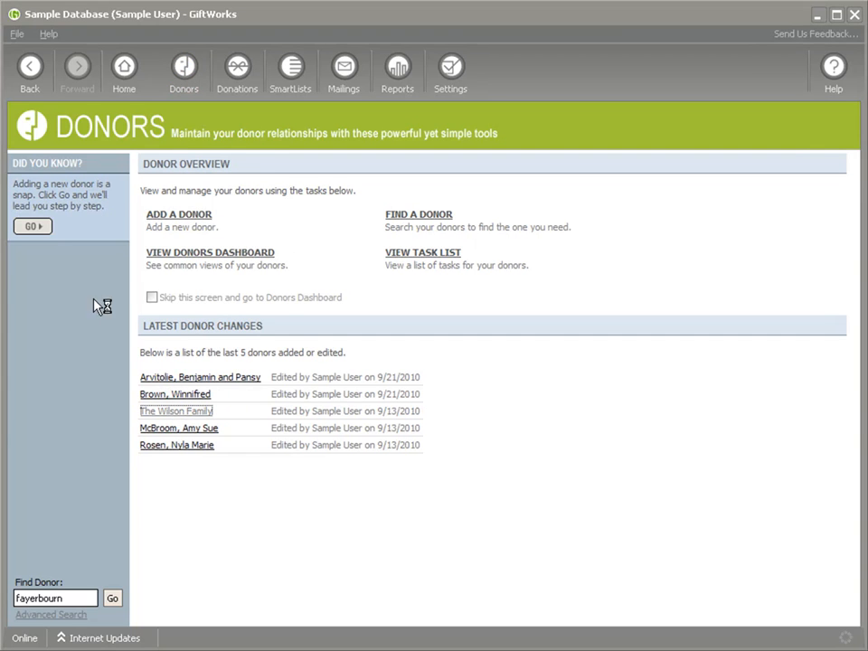
{"action": "left_click", "coordinate": [51, 268]}
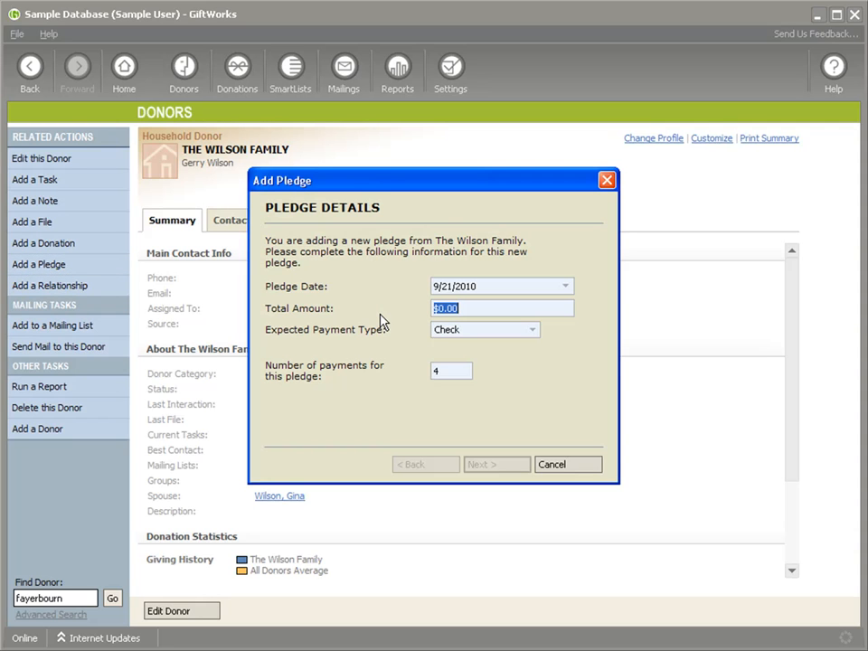
{"action": "type", "text": "90"}
{"action": "key", "text": "Tab"}
{"action": "key", "text": "Tab"}
{"action": "type", "text": "3"}
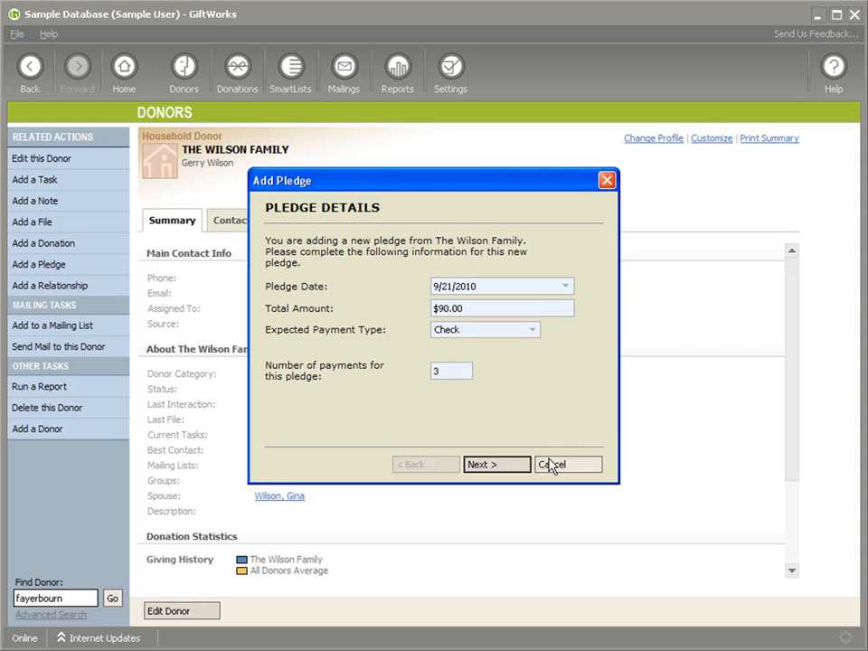
{"action": "left_click", "coordinate": [500, 464]}
- Set the pledge's payment frequency to once per month, keep the 'Thank You Letters' acknowledgment and finish adding the pledge
{"action": "left_click", "coordinate": [491, 315]}
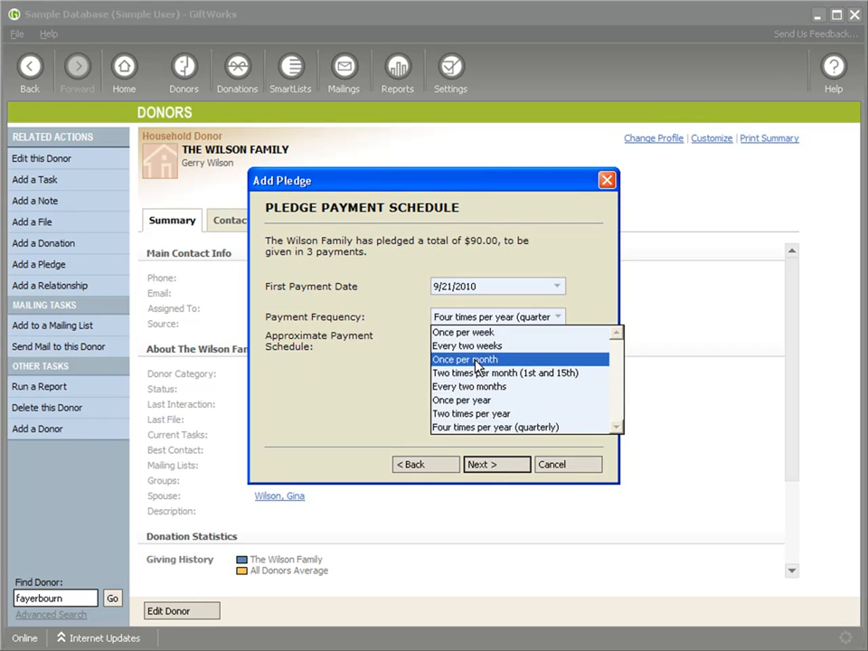
{"action": "left_click", "coordinate": [478, 358]}
{"action": "left_click", "coordinate": [488, 464]}
{"action": "left_click", "coordinate": [489, 465]}
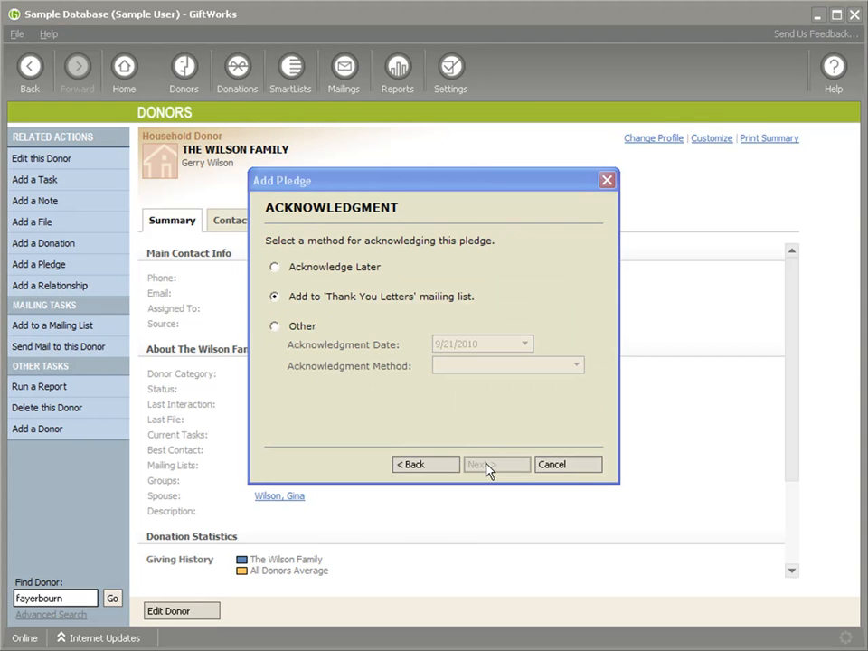
{"action": "left_click", "coordinate": [174, 612]}
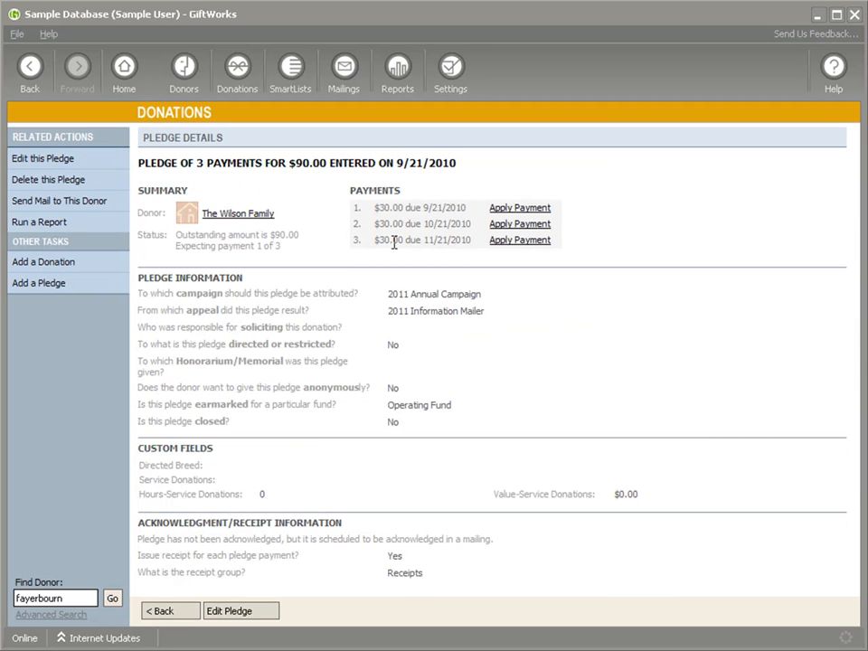
- Enter a $20 payment against the pledge's first scheduled payment due 9/21/2010
{"action": "left_click", "coordinate": [512, 214]}
{"action": "left_click_drag", "start_coordinate": [443, 364], "coordinate": [340, 364]}
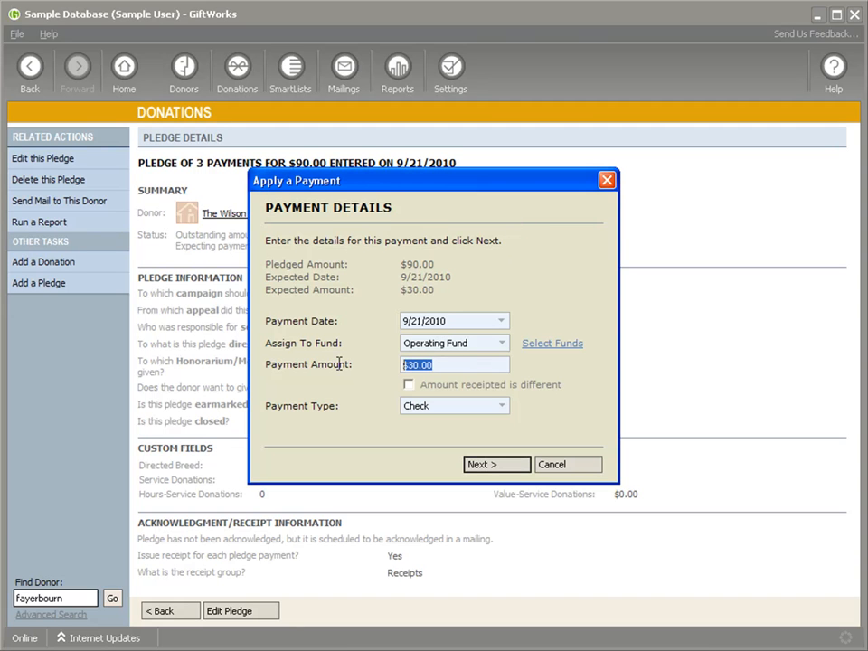
{"action": "type", "text": "$20"}
{"action": "left_click", "coordinate": [489, 466]}
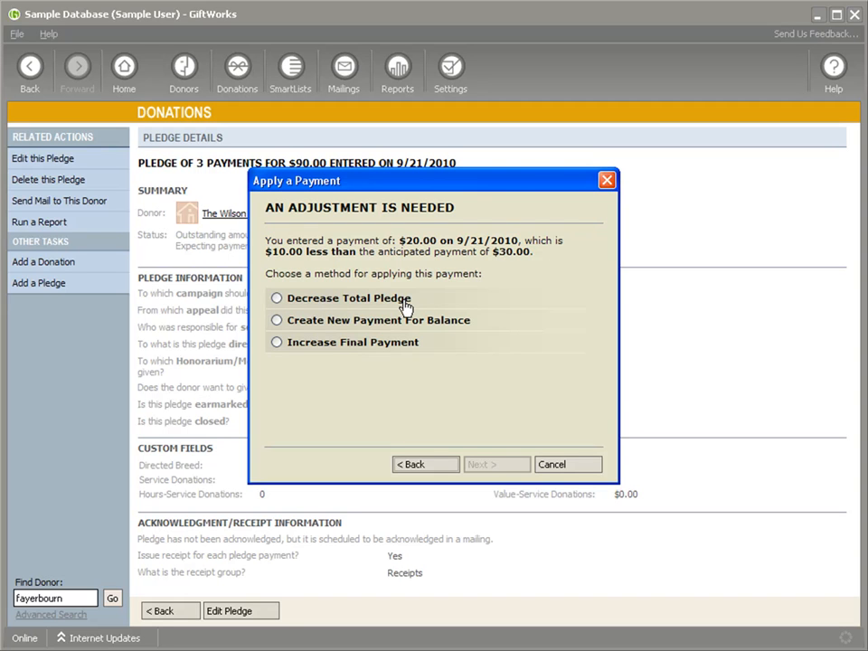
- Create a new payment for the remaining balance and finish applying the payment with the default check, acknowledgment and receipt options
{"action": "left_click_drag", "start_coordinate": [443, 180], "coordinate": [373, 280]}
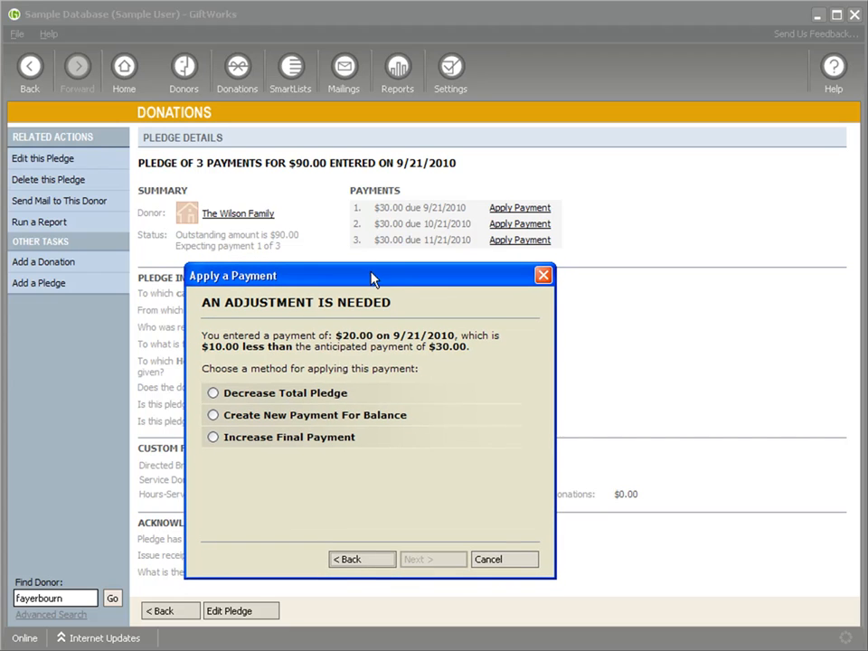
{"action": "left_click", "coordinate": [214, 416]}
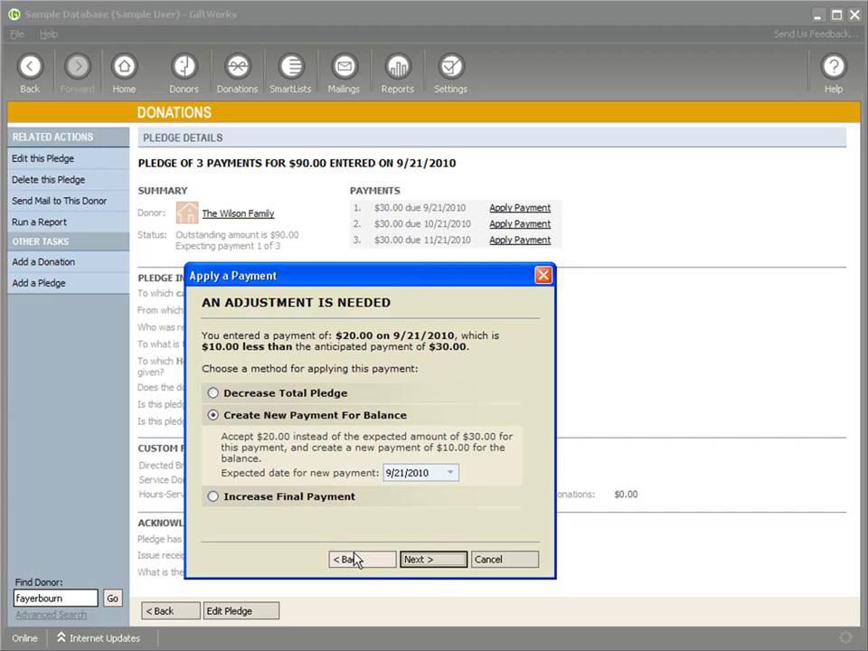
{"action": "left_click", "coordinate": [438, 567]}
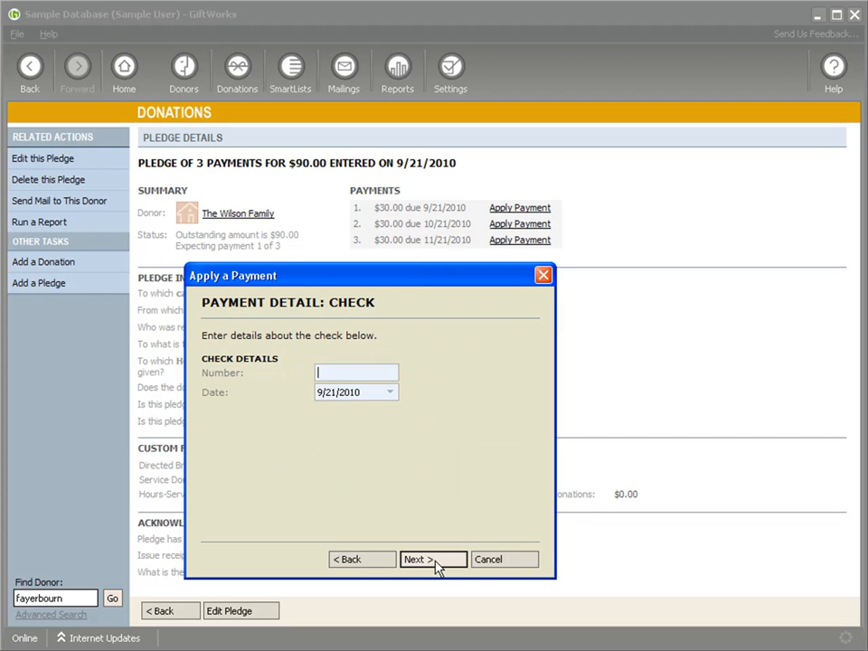
{"action": "left_click", "coordinate": [438, 561]}
{"action": "left_click", "coordinate": [438, 561]}
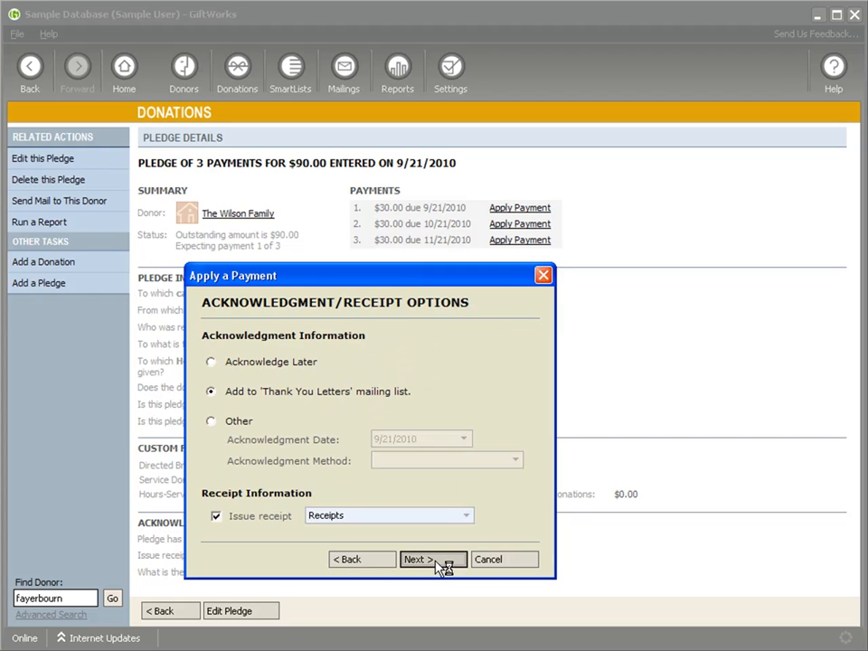
{"action": "left_click", "coordinate": [436, 560]}
{"action": "left_click", "coordinate": [436, 562]}
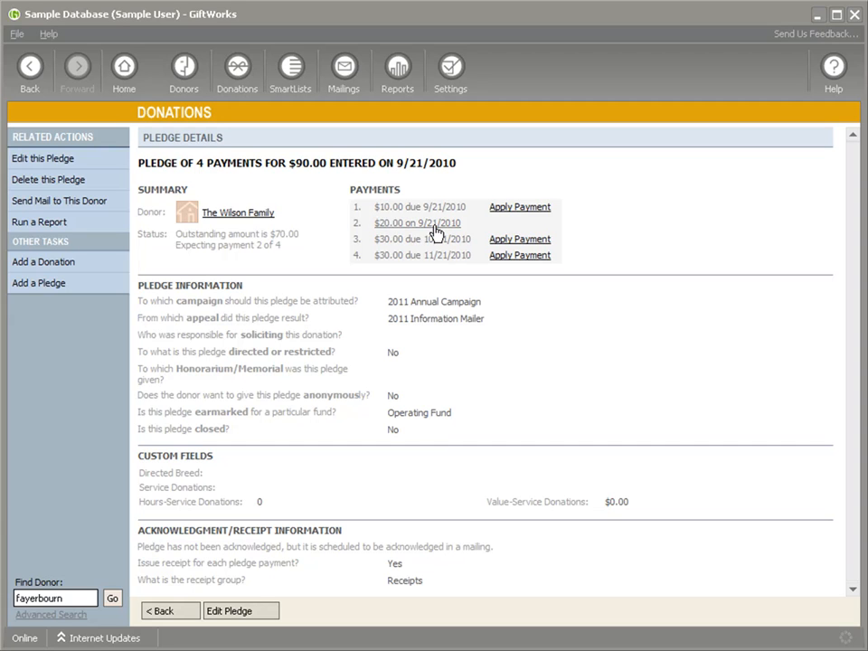
- Enter a $40 payment against the $10 scheduled payment due 9/21/2010
{"action": "left_click_drag", "start_coordinate": [379, 206], "coordinate": [461, 201]}
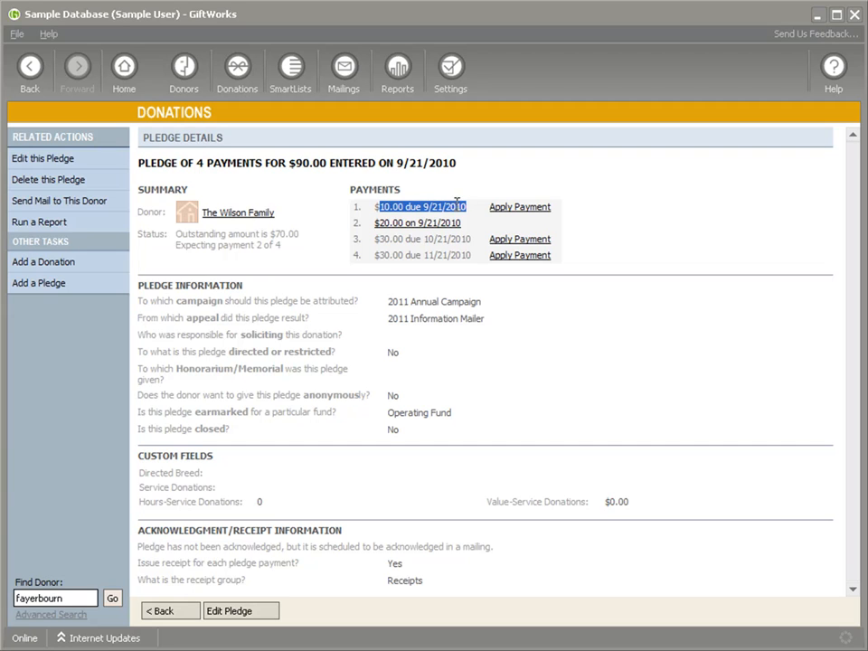
{"action": "left_click", "coordinate": [581, 229]}
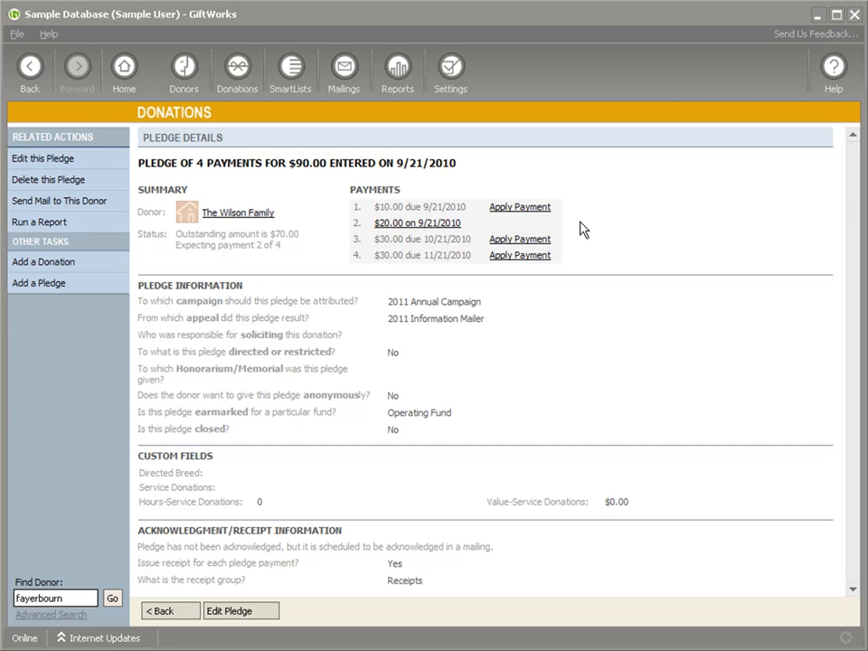
{"action": "left_click", "coordinate": [512, 207]}
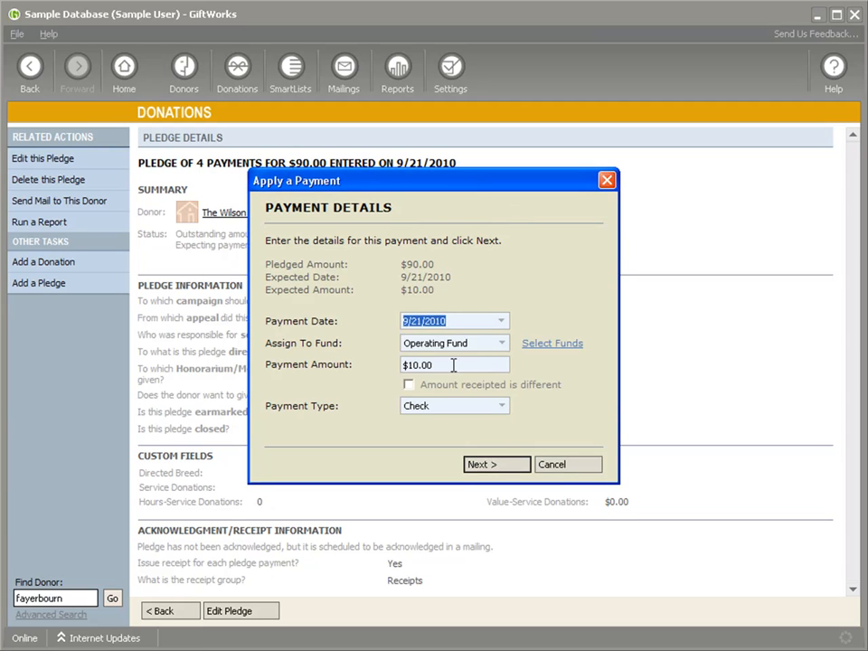
{"action": "left_click_drag", "start_coordinate": [453, 365], "coordinate": [382, 364]}
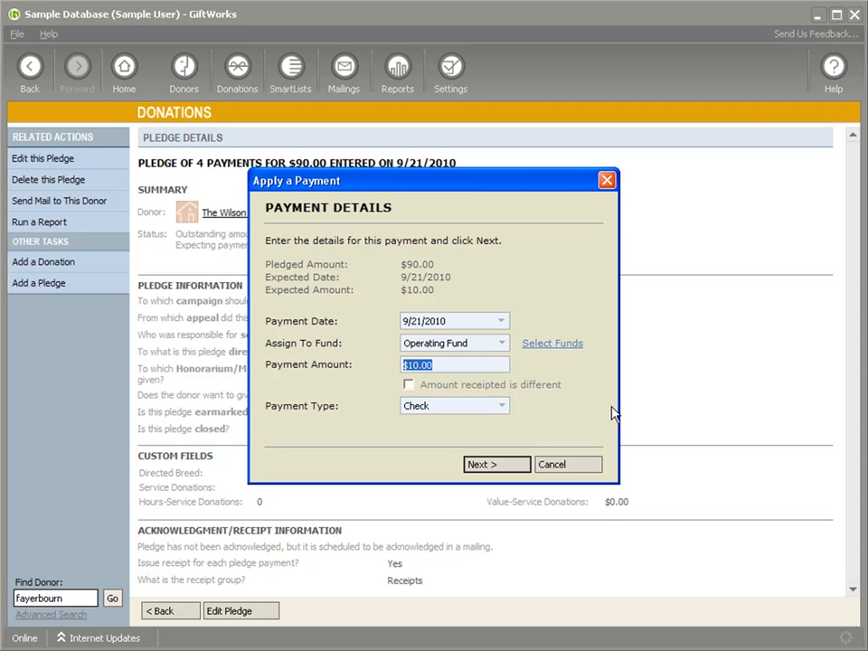
{"action": "type", "text": "$40"}
{"action": "left_click_drag", "start_coordinate": [442, 184], "coordinate": [401, 269]}
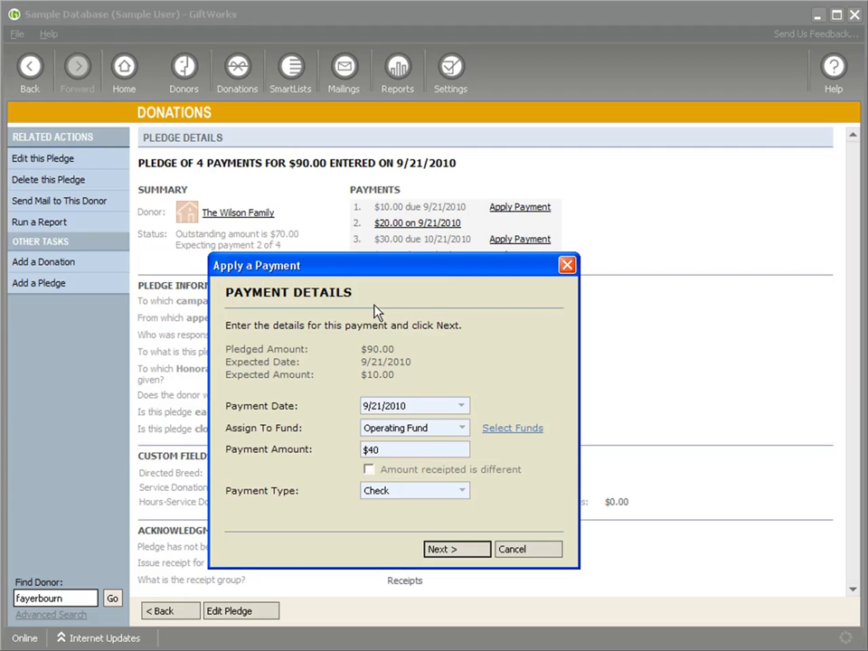
{"action": "left_click", "coordinate": [450, 549]}
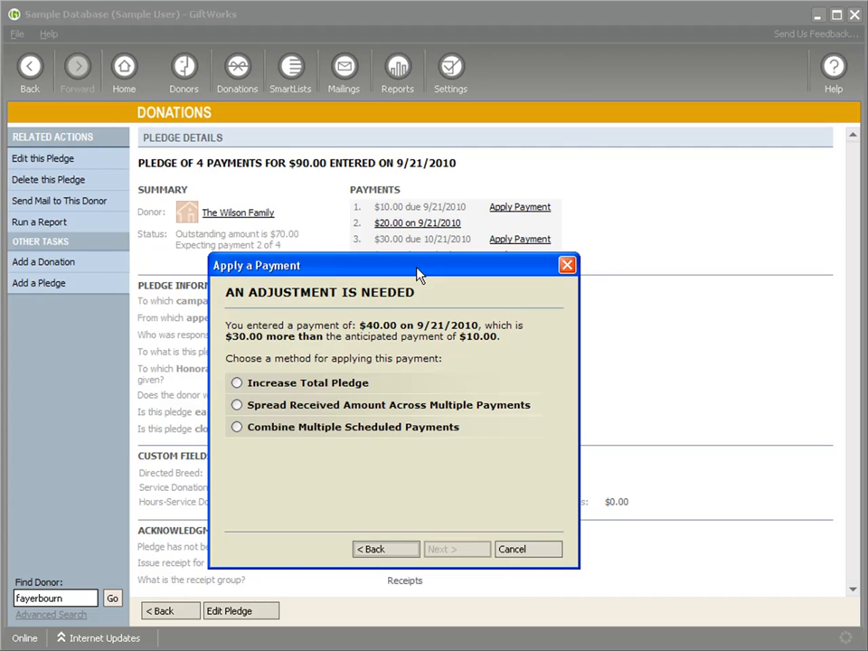
- Spread the received $40 across multiple scheduled payments and finish applying it with the default check details and acknowledgment options
{"action": "left_click_drag", "start_coordinate": [417, 268], "coordinate": [313, 298]}
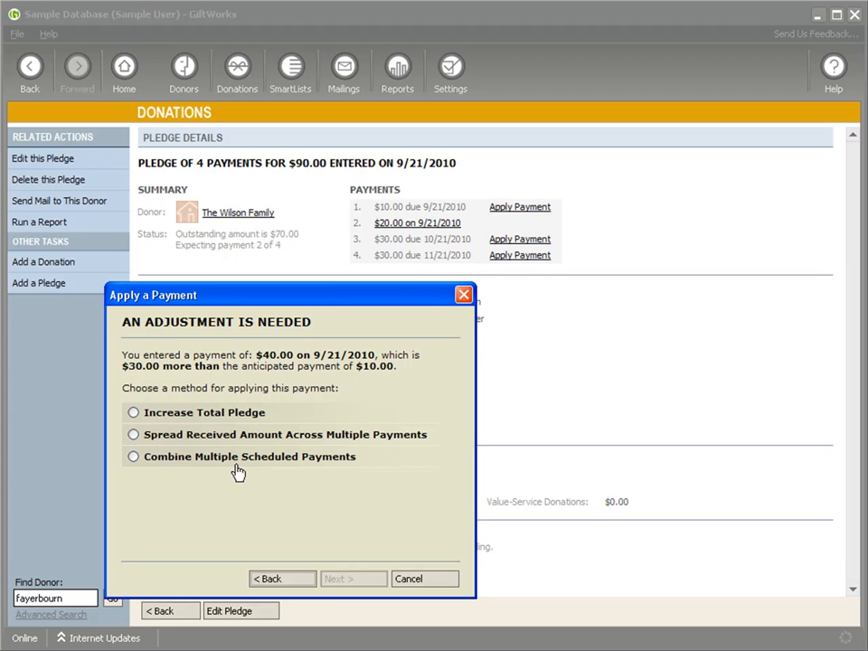
{"action": "left_click", "coordinate": [132, 436]}
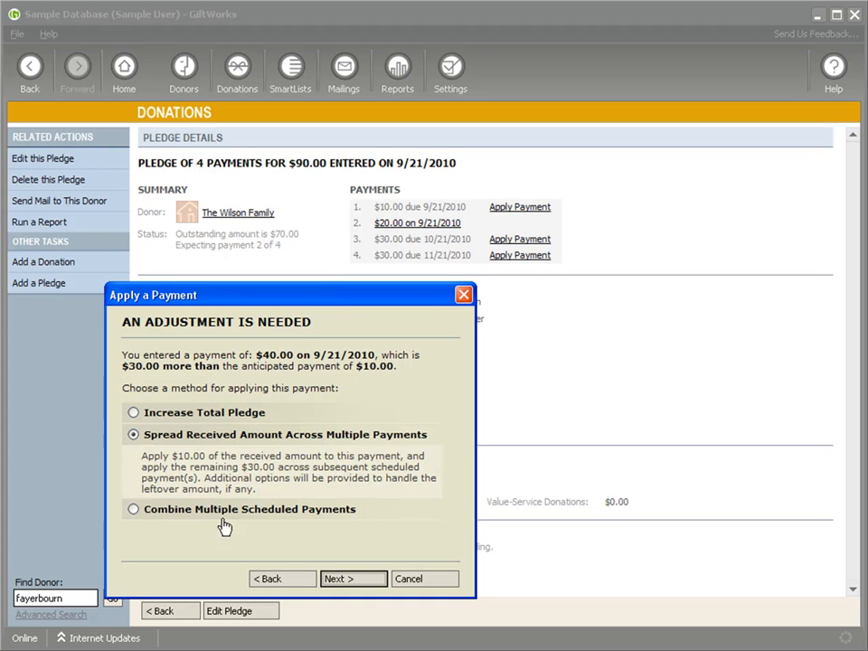
{"action": "left_click", "coordinate": [361, 581]}
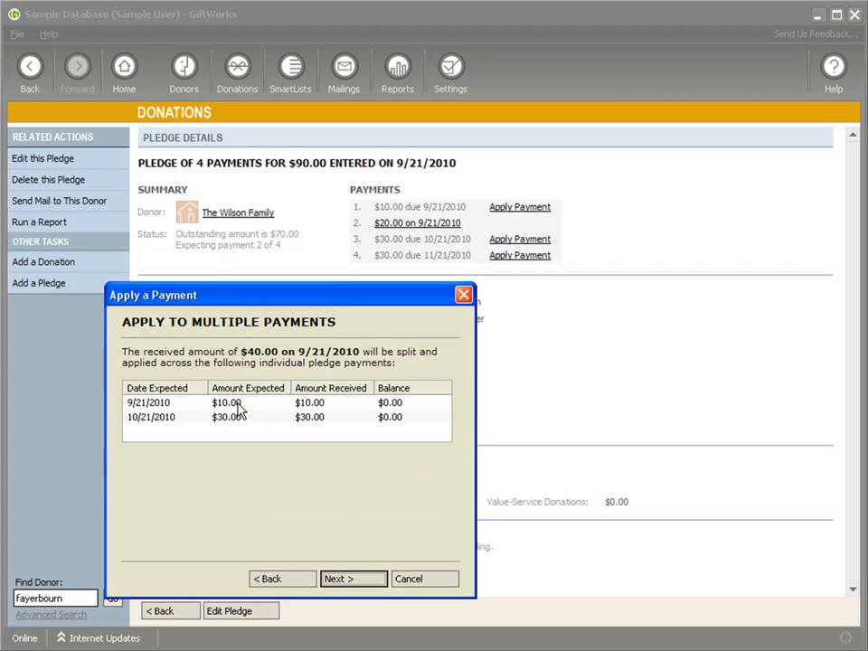
{"action": "left_click", "coordinate": [238, 405]}
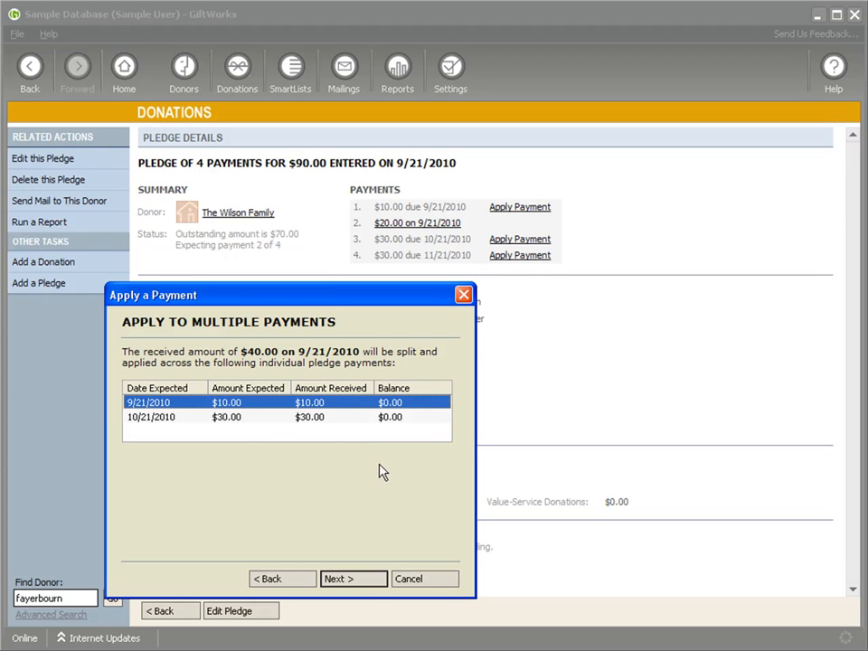
{"action": "left_click", "coordinate": [354, 583]}
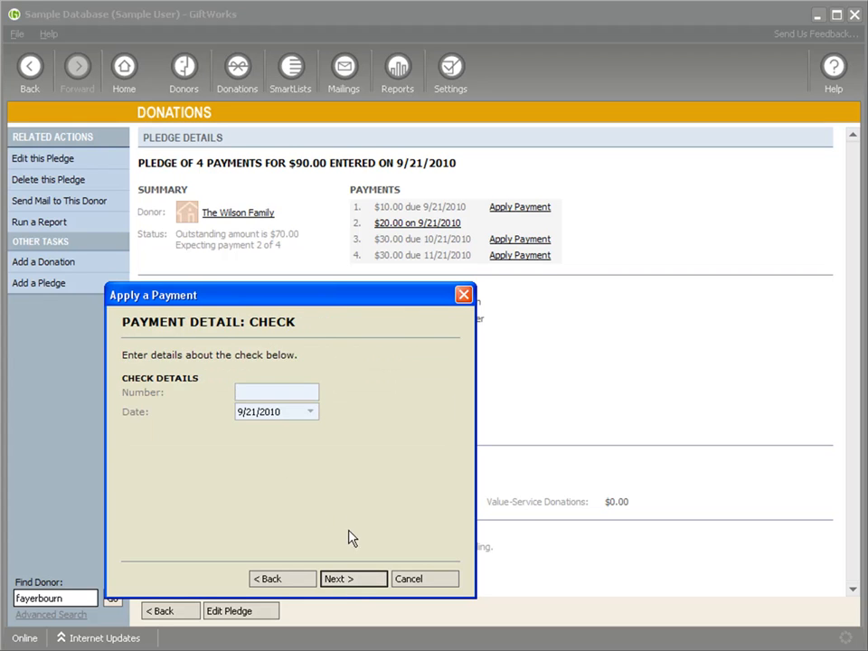
{"action": "left_click", "coordinate": [355, 582]}
{"action": "left_click", "coordinate": [356, 582]}
{"action": "left_click", "coordinate": [360, 582]}
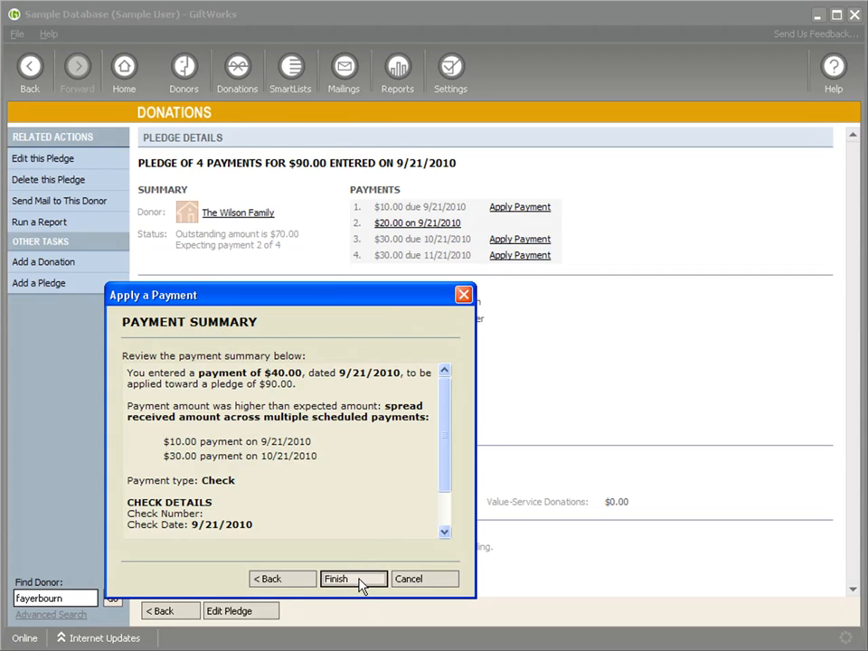
{"action": "left_click", "coordinate": [356, 581]}
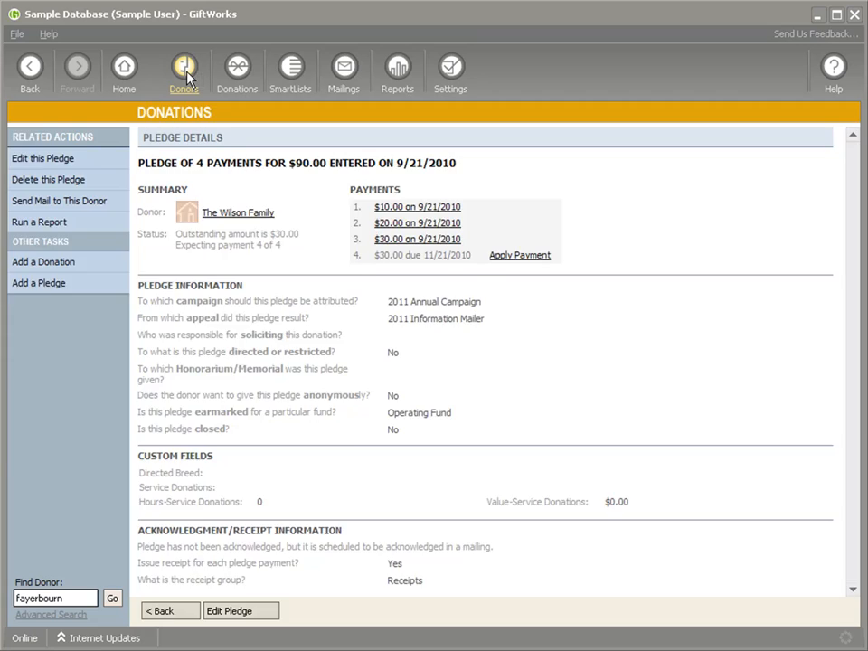
- Open the individual donor's record for editing, check the receipt settings under Development Details, and leave without saving
{"action": "left_click", "coordinate": [185, 71]}
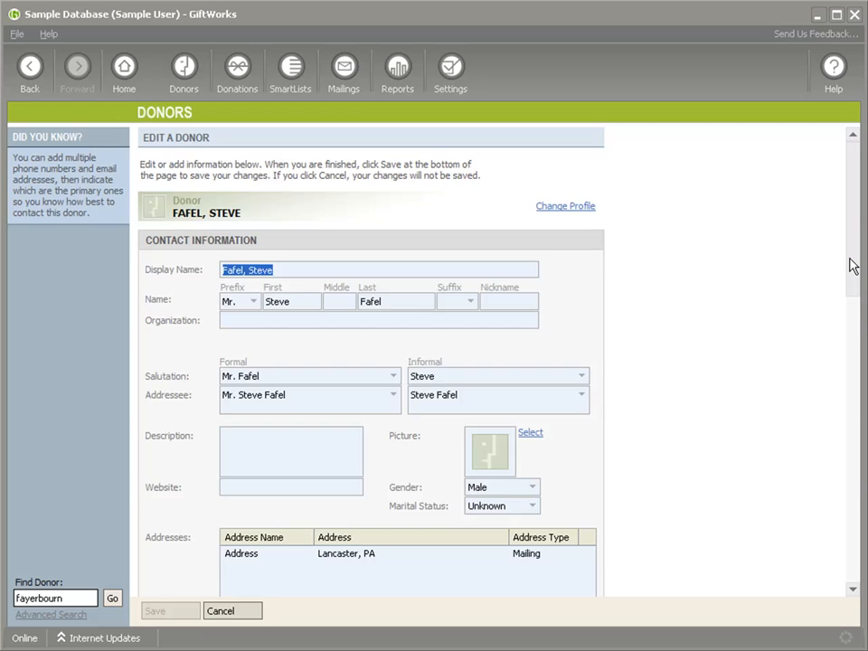
{"action": "left_click_drag", "start_coordinate": [849, 266], "coordinate": [858, 527]}
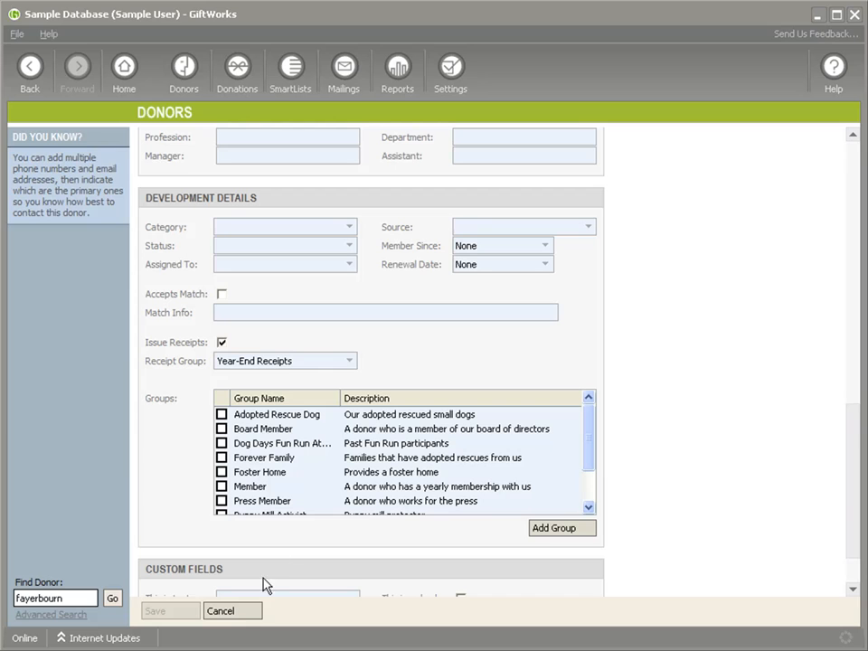
{"action": "left_click", "coordinate": [232, 613]}
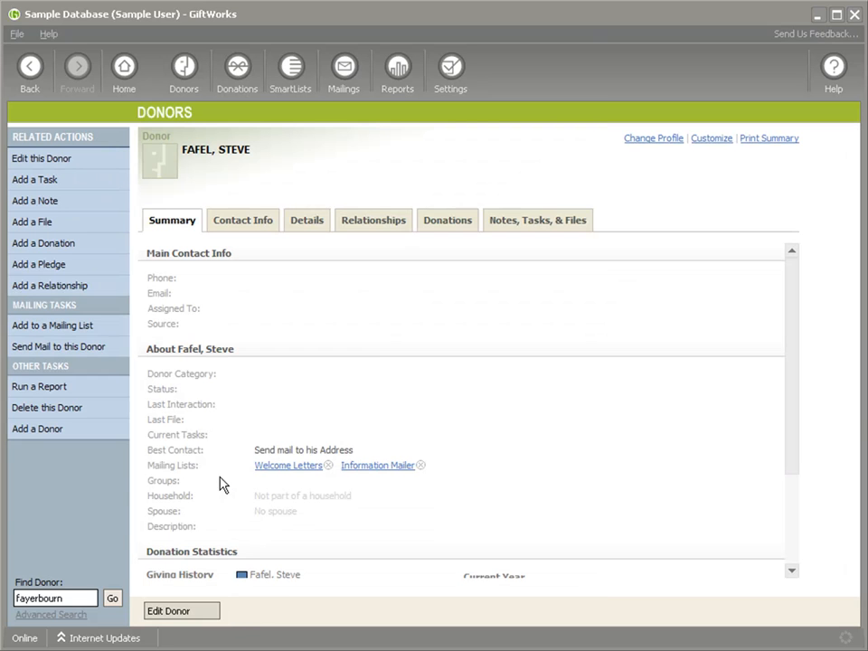
- Start a $500 check donation to the Operating Fund for this donor, keeping the default date and check details
{"action": "left_click", "coordinate": [46, 246]}
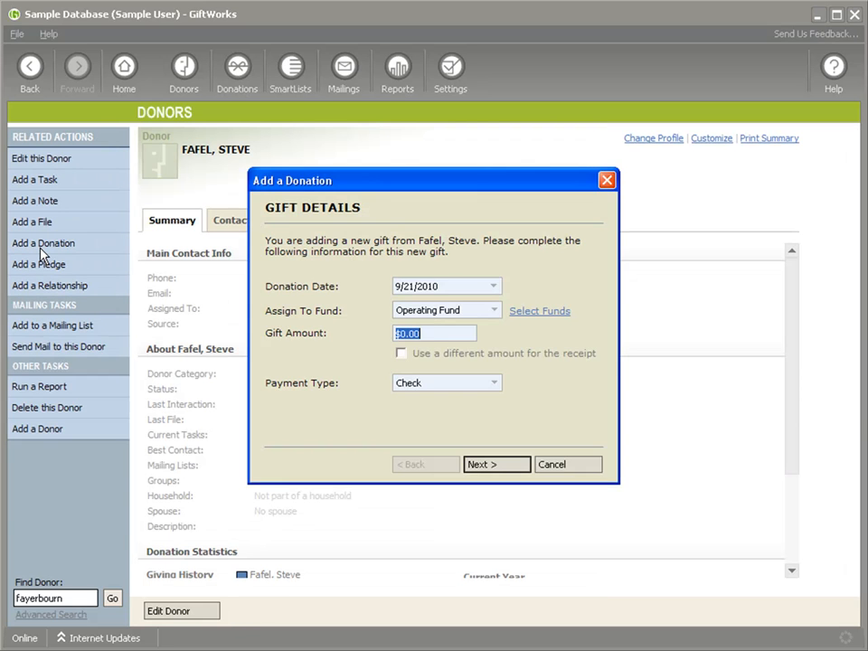
{"action": "type", "text": "500"}
{"action": "left_click", "coordinate": [493, 466]}
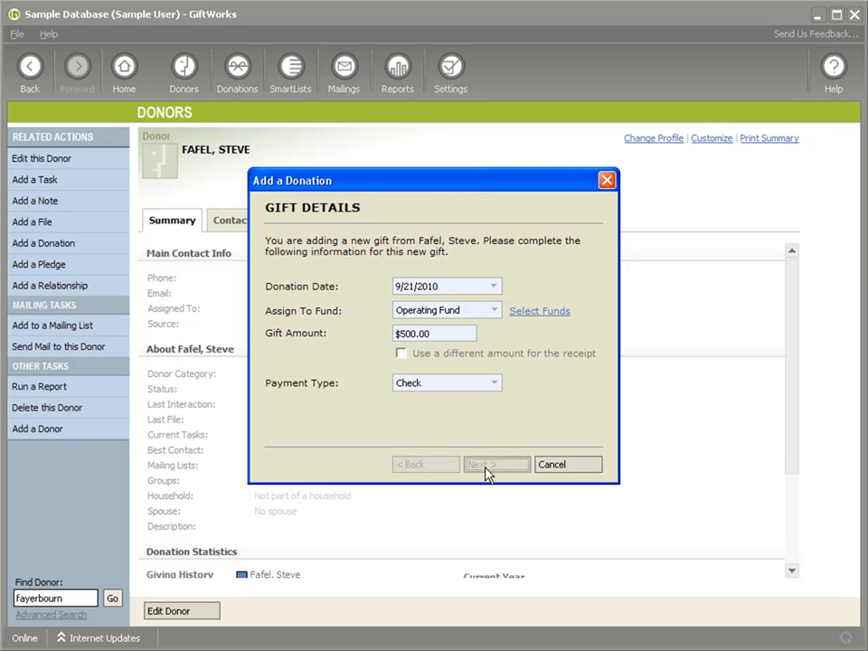
{"action": "left_click", "coordinate": [493, 466]}
{"action": "left_click", "coordinate": [497, 467]}
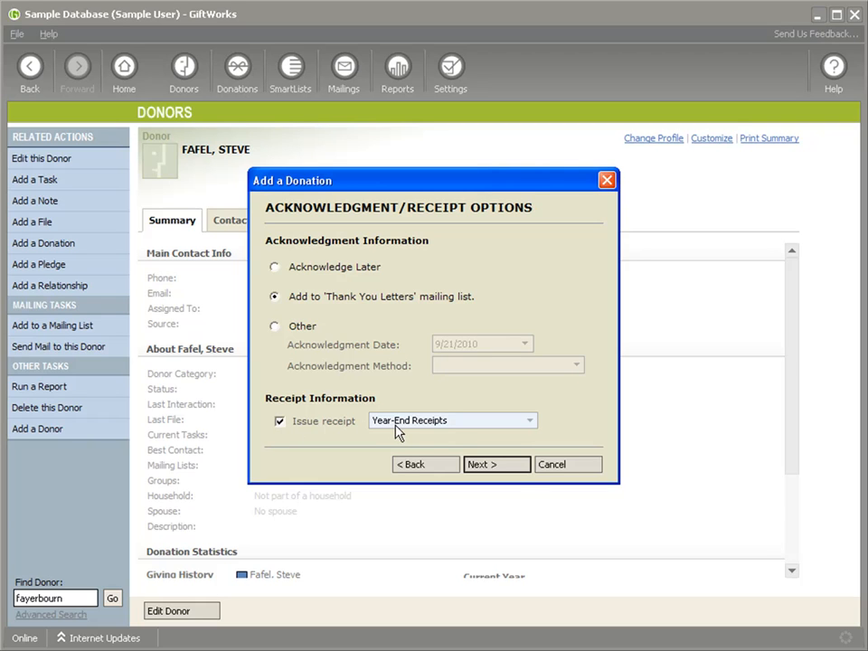
- Keep the 'Thank You Letters' acknowledgment and Year-End Receipts group, save the donation and check its receipt information
{"action": "left_click", "coordinate": [449, 425]}
{"action": "left_click", "coordinate": [460, 423]}
{"action": "left_click", "coordinate": [489, 468]}
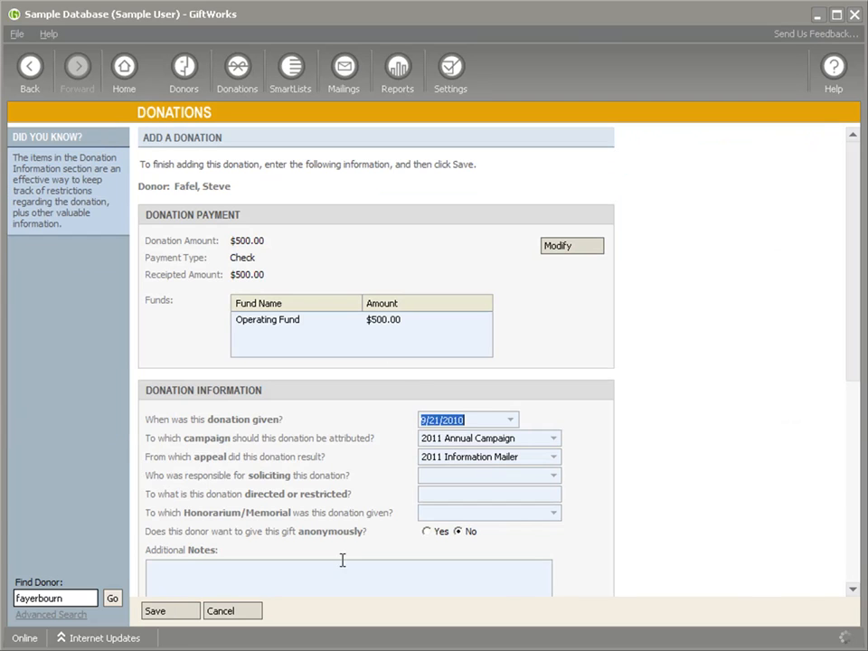
{"action": "scroll", "coordinate": [688, 477], "scroll_direction": "down", "scroll_amount": 3}
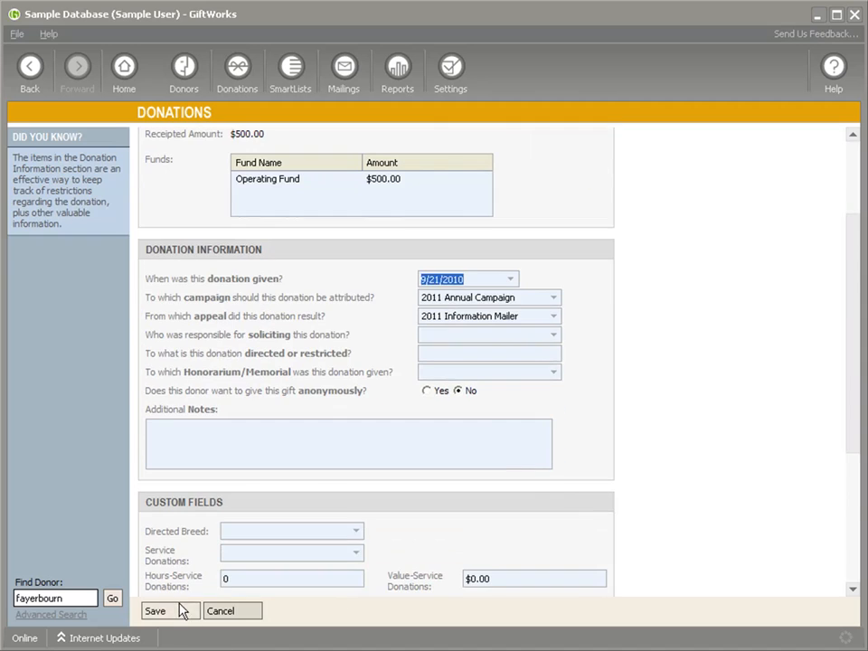
{"action": "left_click", "coordinate": [186, 614]}
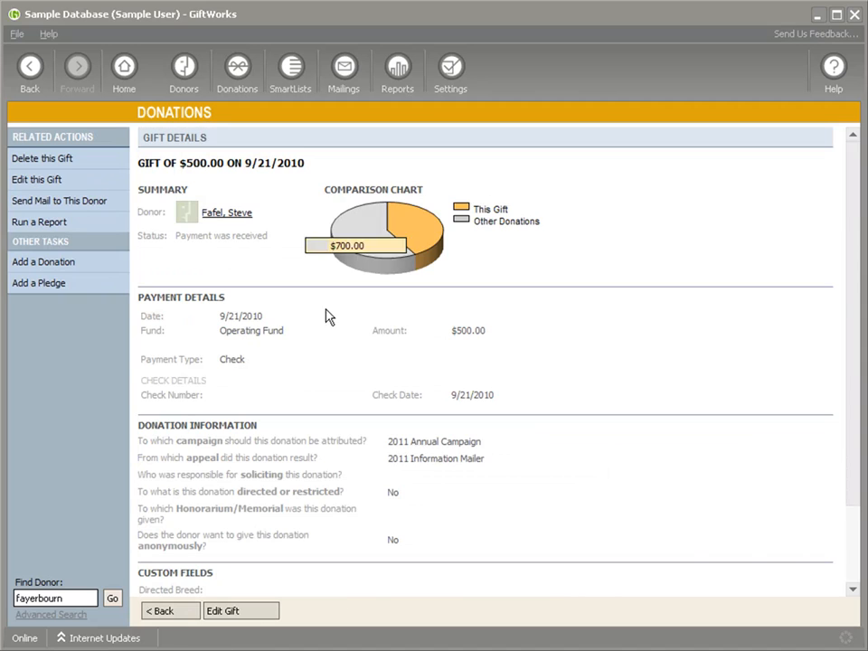
{"action": "scroll", "coordinate": [428, 464], "scroll_direction": "down", "scroll_amount": 2}
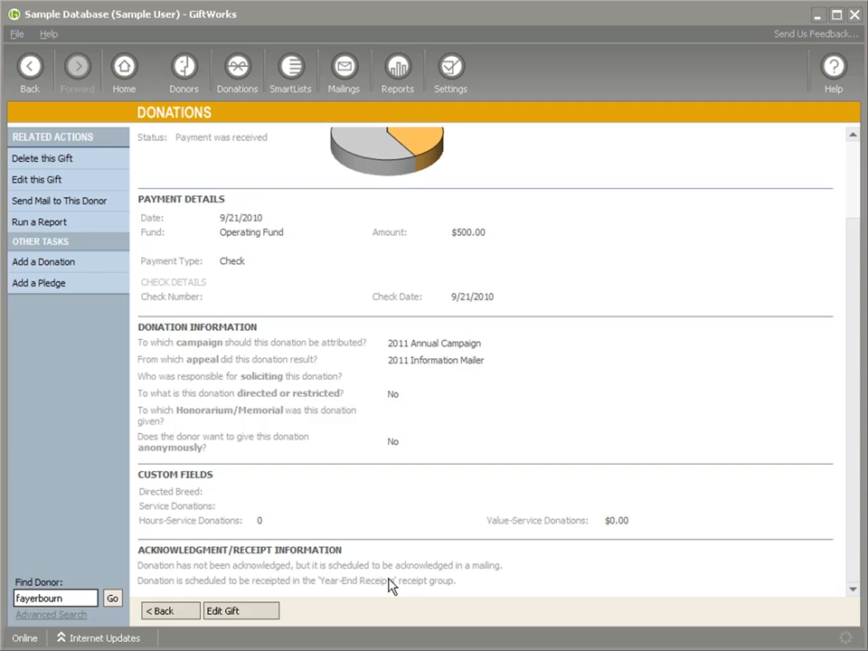
- Start a Donation Receipts mailing for the Year-End Receipts group covering all dates
{"action": "left_click", "coordinate": [346, 70]}
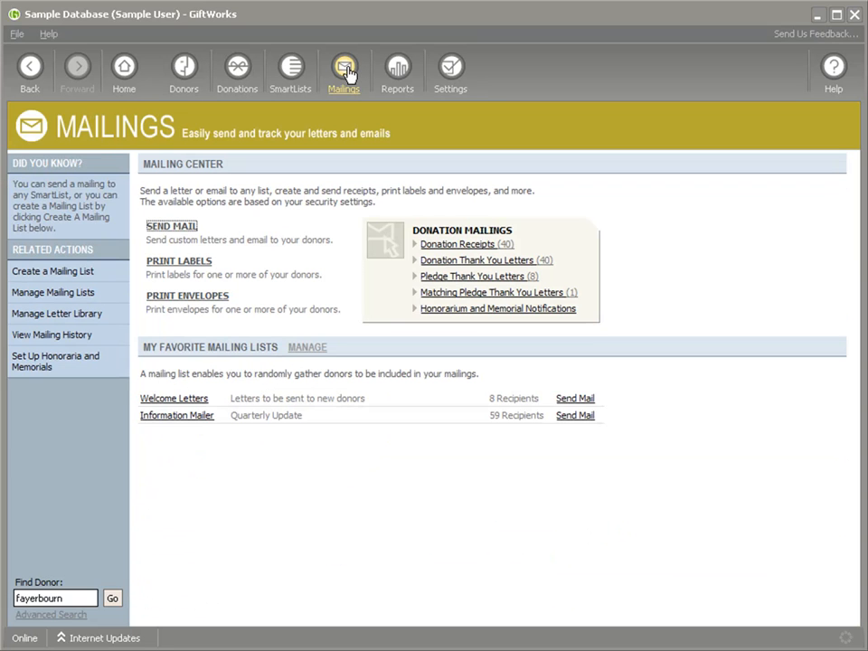
{"action": "left_click", "coordinate": [462, 246]}
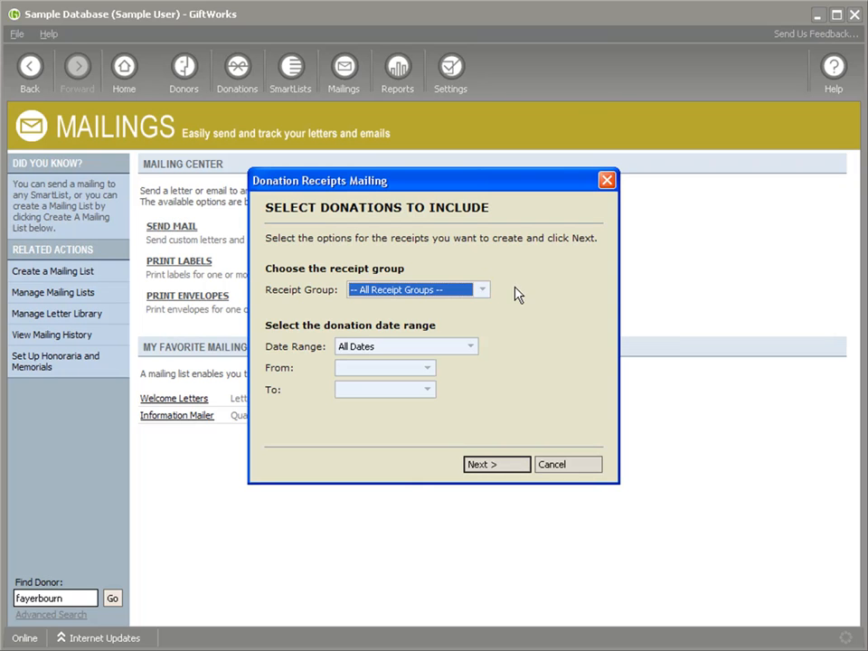
{"action": "left_click_drag", "start_coordinate": [504, 184], "coordinate": [393, 220]}
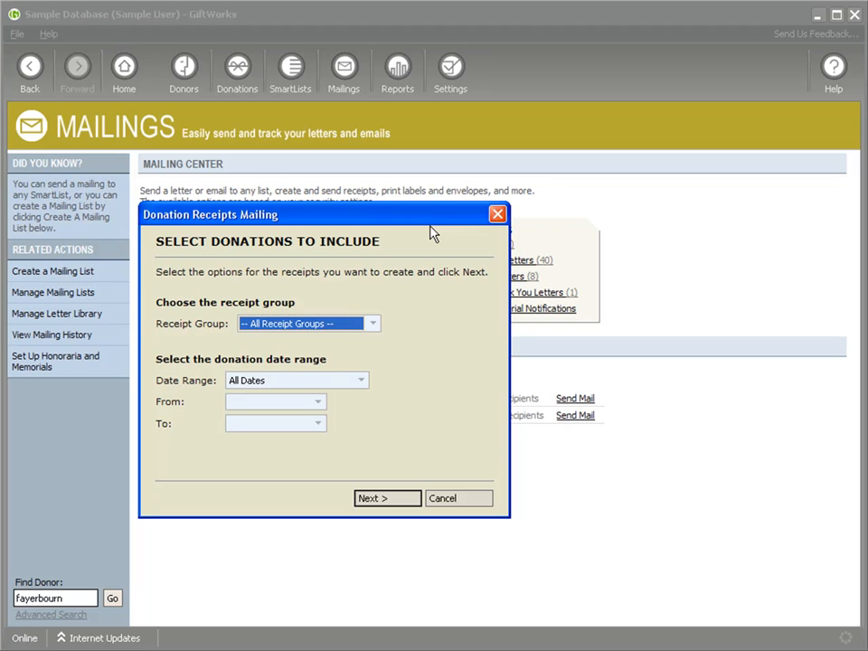
{"action": "left_click", "coordinate": [376, 326]}
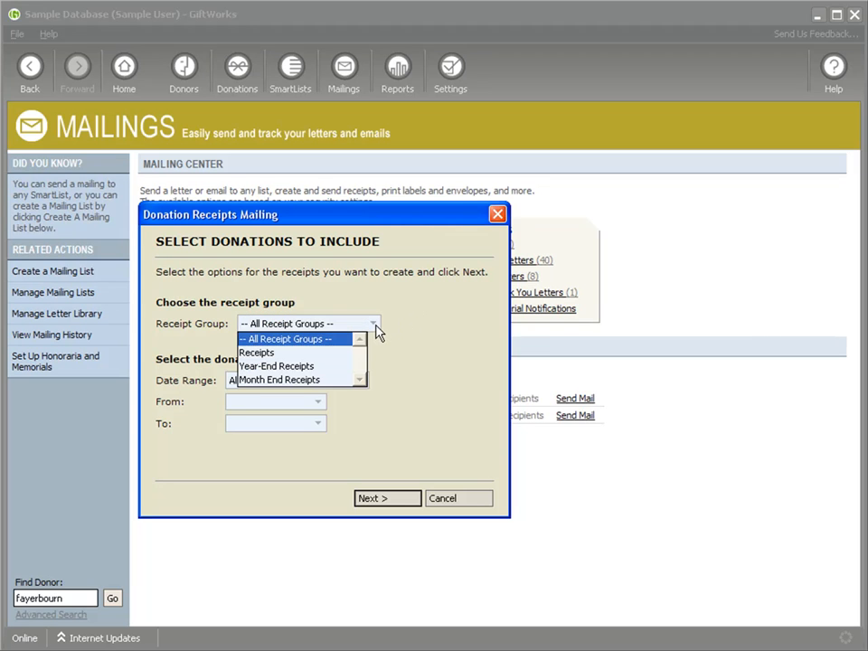
{"action": "left_click", "coordinate": [259, 367]}
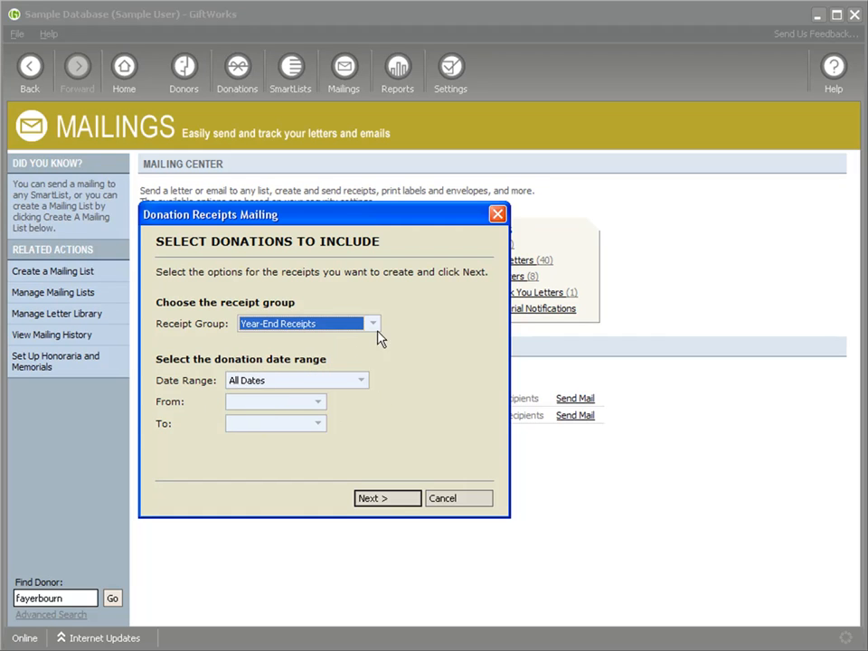
{"action": "left_click", "coordinate": [402, 503]}
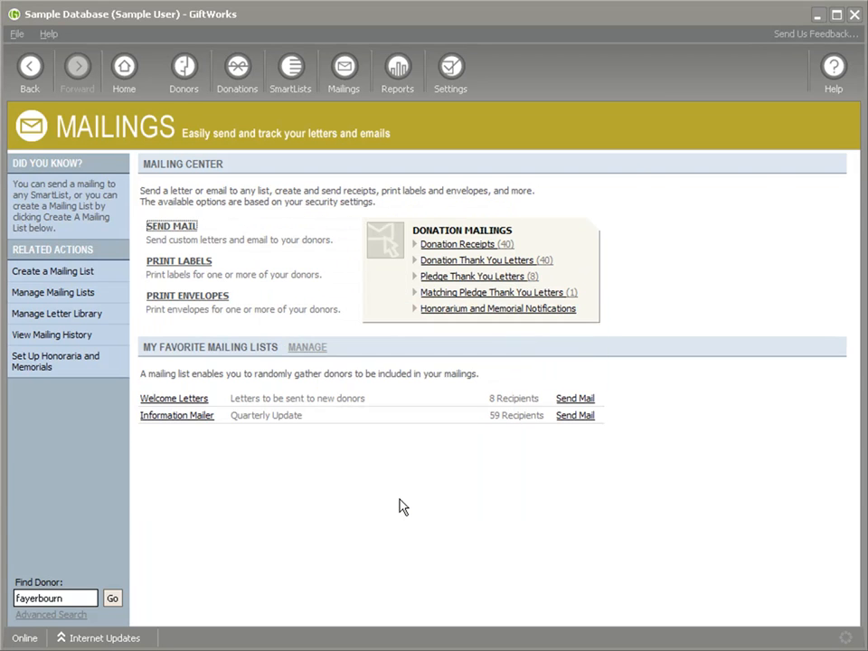
- Review the mailing's recipients and its one-receipt-per-donor option, and select the Gift Receipt letter
{"action": "left_click", "coordinate": [347, 189]}
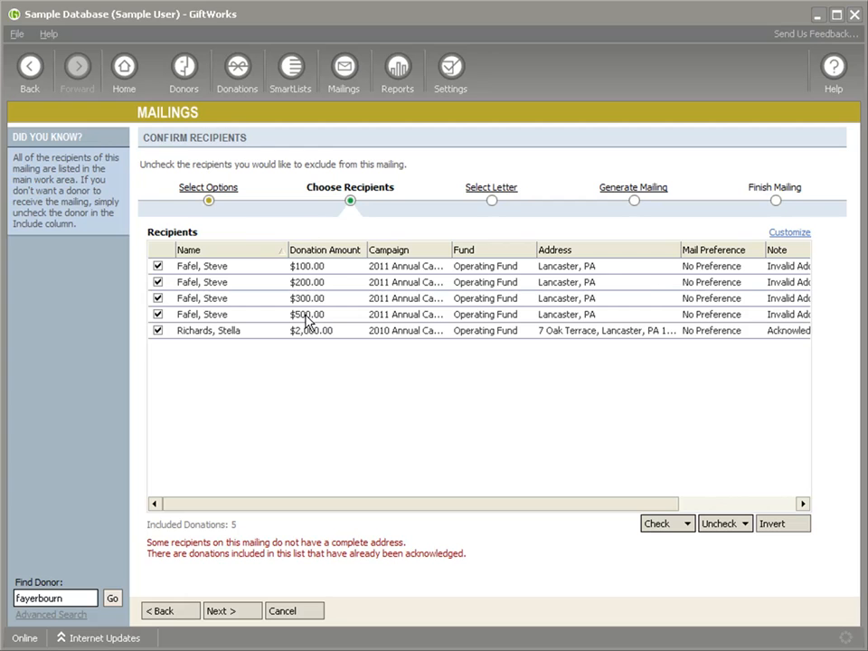
{"action": "left_click", "coordinate": [210, 188]}
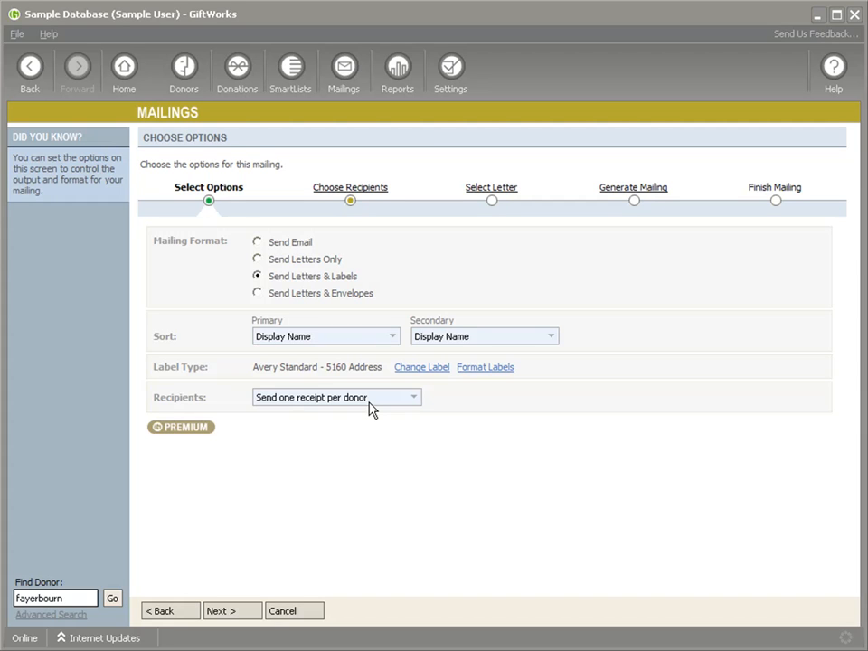
{"action": "left_click", "coordinate": [470, 190]}
{"action": "left_click", "coordinate": [180, 270]}
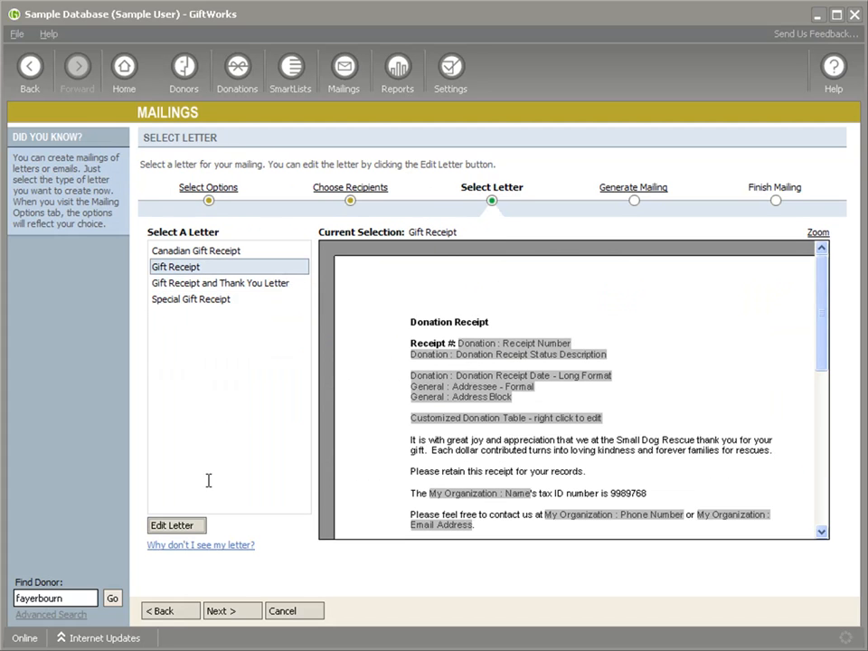
- Proceed to generating the mailing and preview the merged receipt letter with its donation table
{"action": "left_click", "coordinate": [232, 613]}
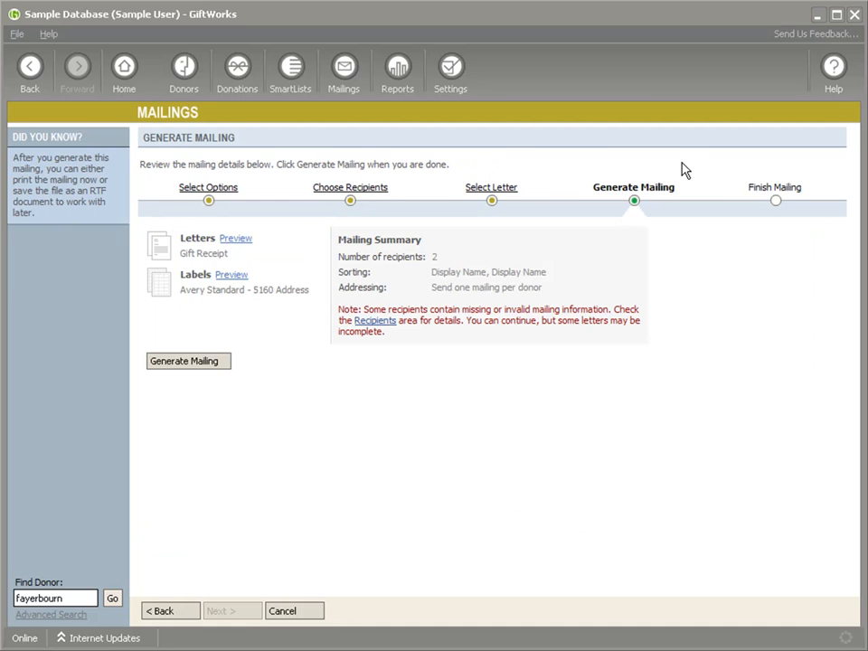
{"action": "left_click", "coordinate": [236, 240]}
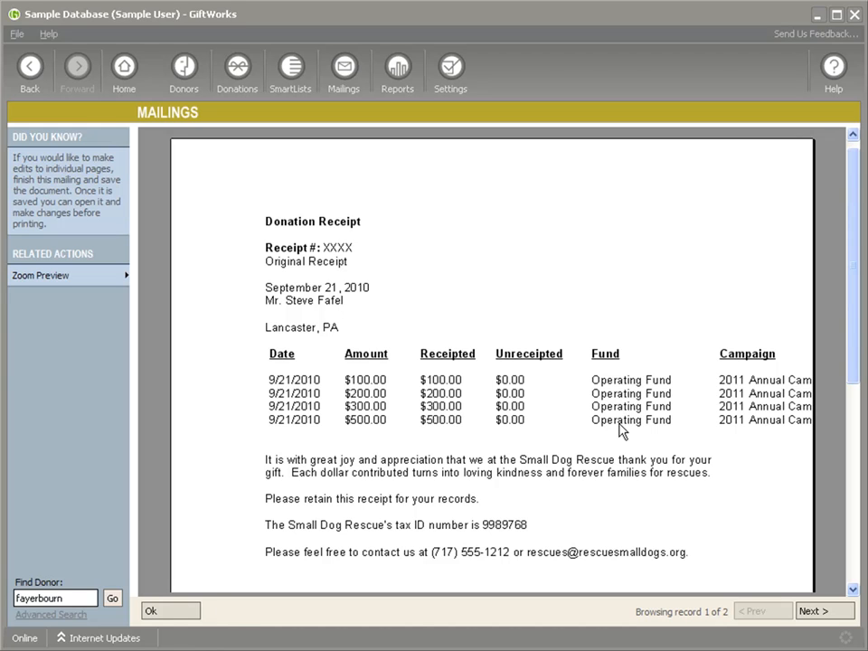
{"action": "left_click", "coordinate": [189, 619]}
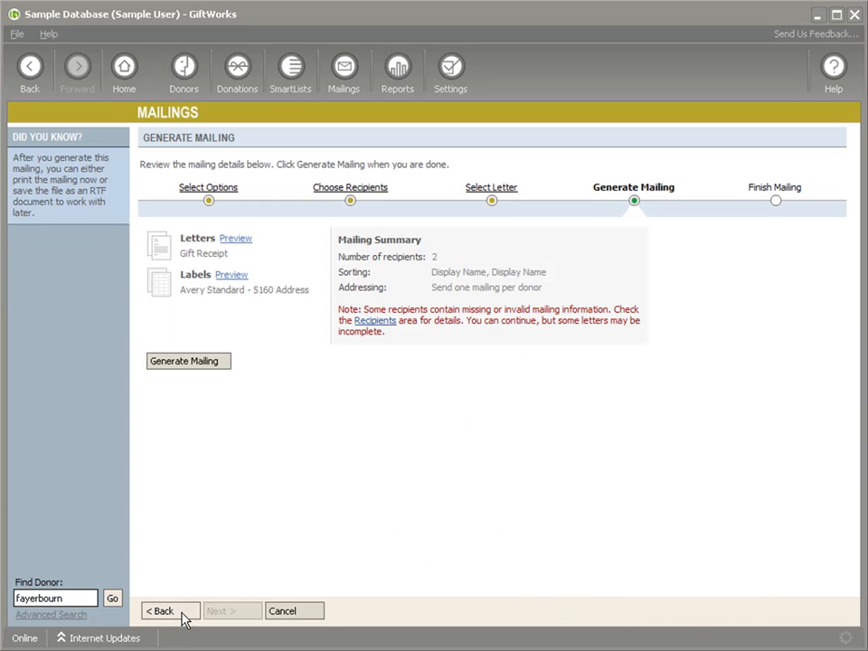
- Generate the mailing and finish it, recording the receipts as sent under the title Donation Receipts
{"action": "left_click", "coordinate": [187, 361]}
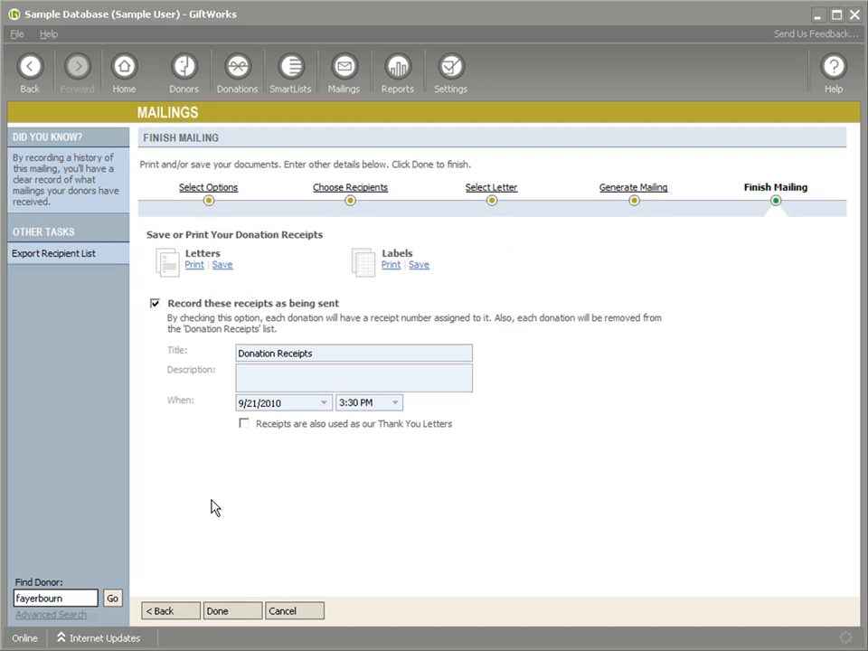
{"action": "left_click", "coordinate": [224, 615]}
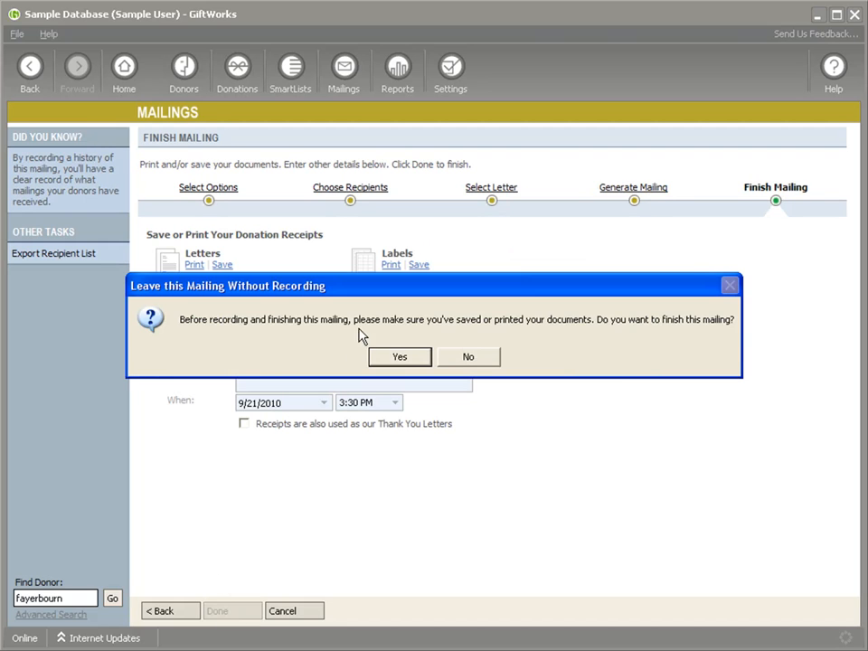
{"action": "left_click", "coordinate": [399, 358]}
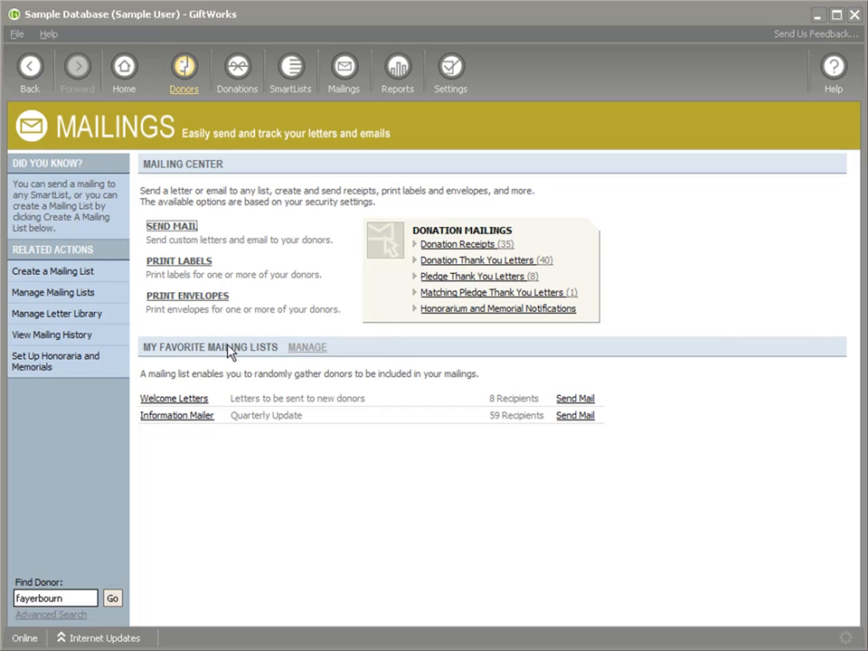
- Open the most recently edited donor's record and view the list of donations
{"action": "left_click", "coordinate": [180, 77]}
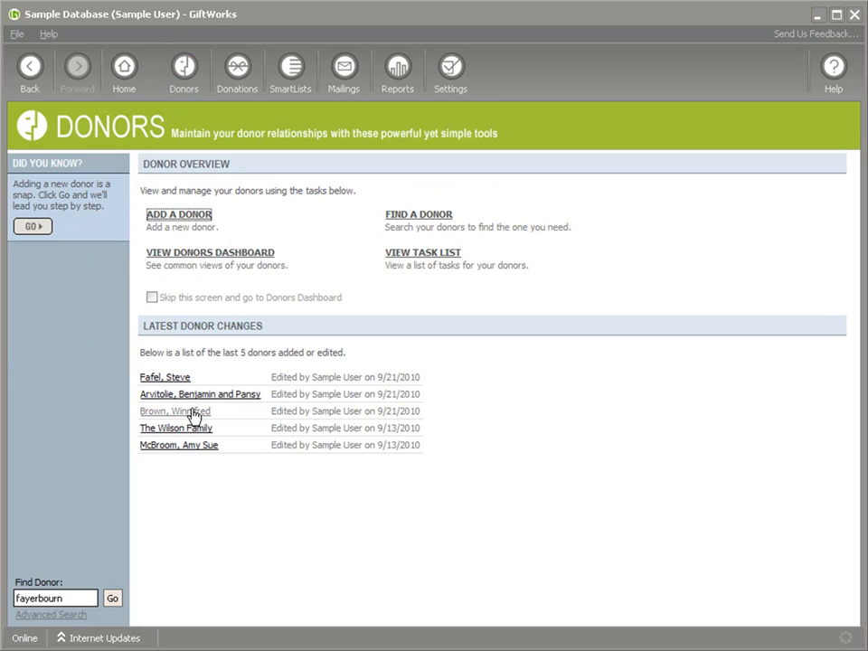
{"action": "left_click", "coordinate": [171, 378]}
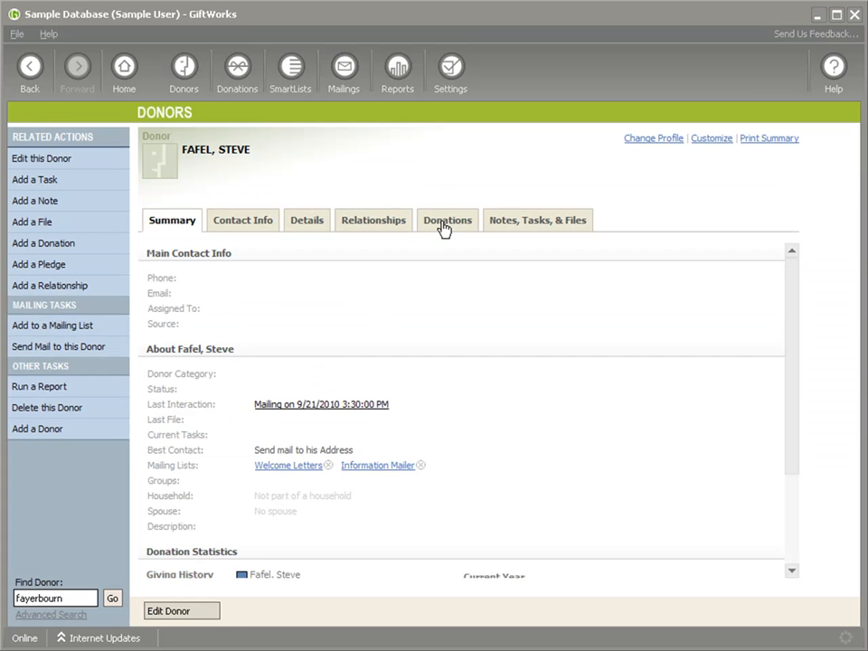
{"action": "left_click", "coordinate": [445, 225]}
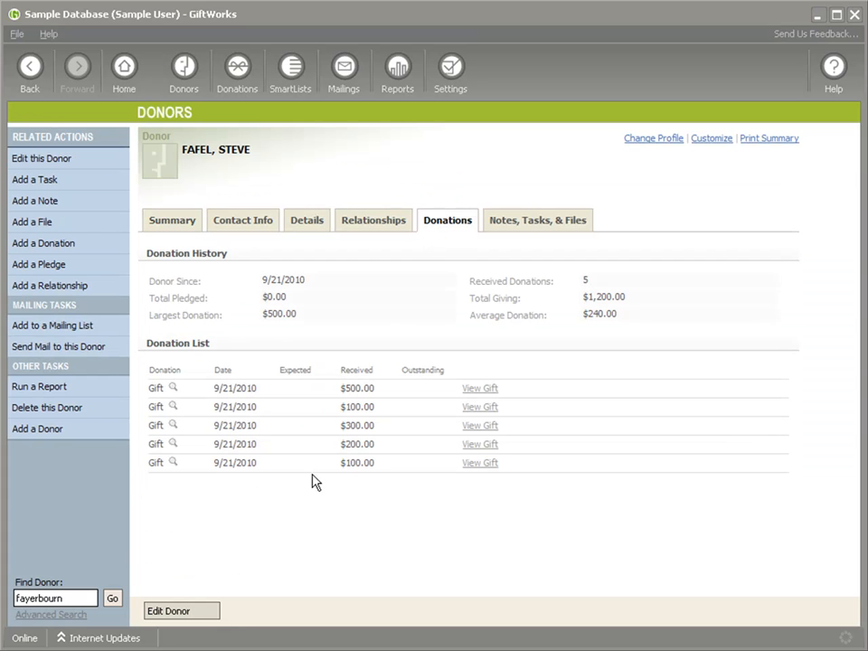
- Check the acknowledgment and receipt information of the second gift ($100.00) and the fourth gift ($200.00) in the donation list
{"action": "left_click", "coordinate": [483, 408]}
{"action": "scroll", "coordinate": [468, 478], "scroll_direction": "down", "scroll_amount": 3}
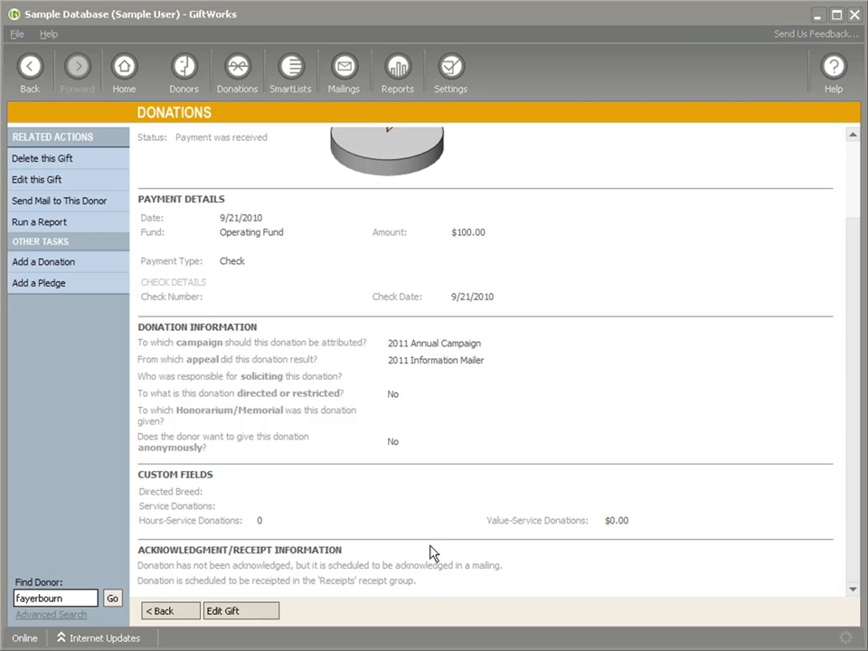
{"action": "left_click", "coordinate": [20, 61]}
{"action": "left_click", "coordinate": [480, 444]}
{"action": "scroll", "coordinate": [421, 467], "scroll_direction": "down", "scroll_amount": 3}
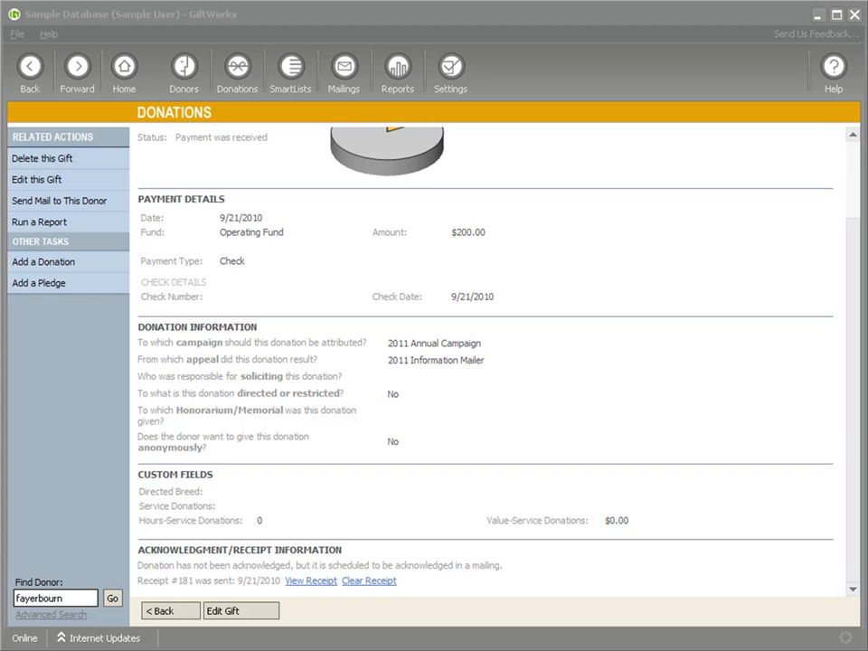
- Open the Lapsed Donor Letter from the mailing letter library for editing
{"action": "left_click", "coordinate": [350, 73]}
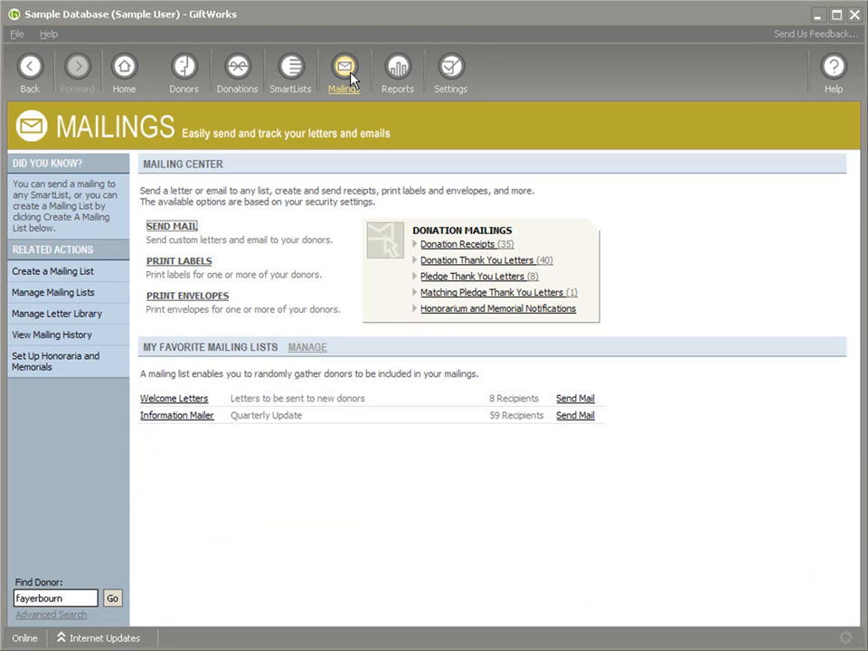
{"action": "left_click", "coordinate": [40, 314]}
{"action": "left_click", "coordinate": [210, 312]}
{"action": "left_click", "coordinate": [217, 487]}
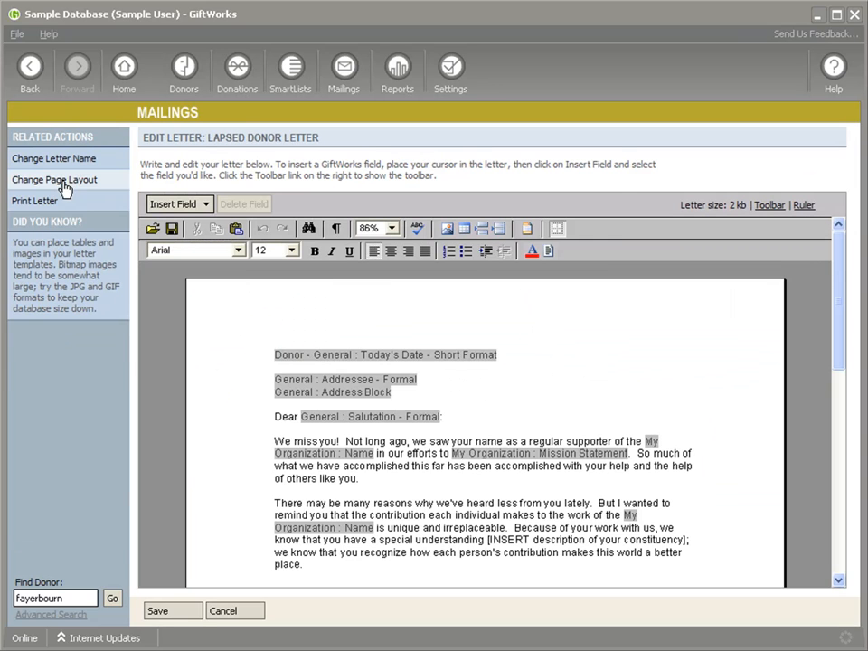
- Review the letter's page layout choices for orientation and paper size, discard the edits and return to the mailings overview
{"action": "left_click", "coordinate": [54, 181]}
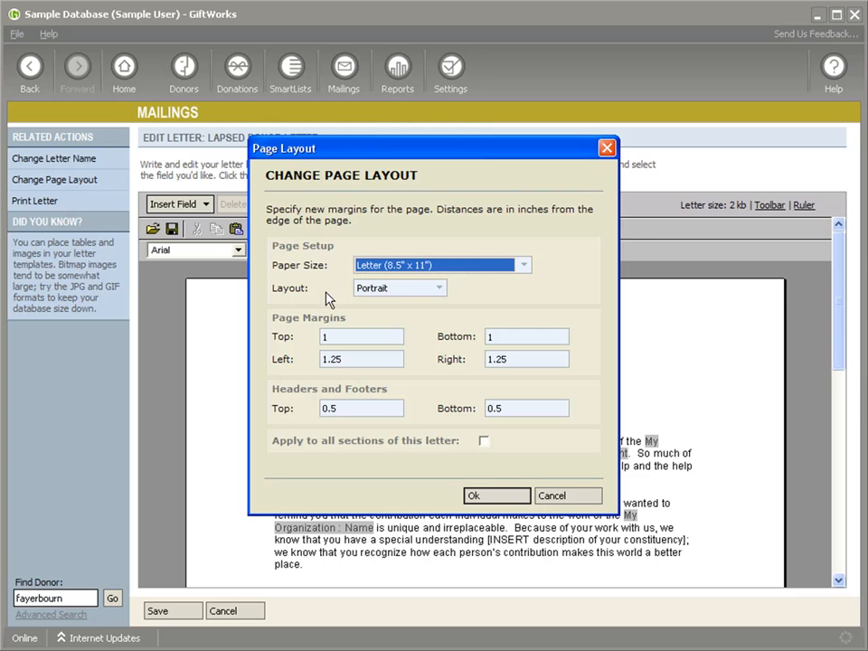
{"action": "left_click", "coordinate": [417, 289]}
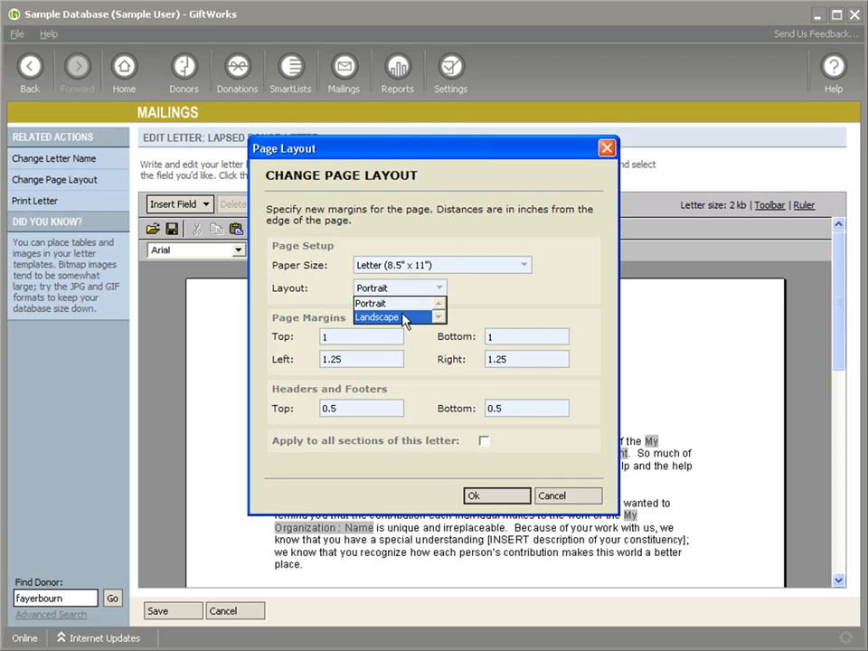
{"action": "left_click", "coordinate": [404, 302]}
{"action": "left_click", "coordinate": [471, 265]}
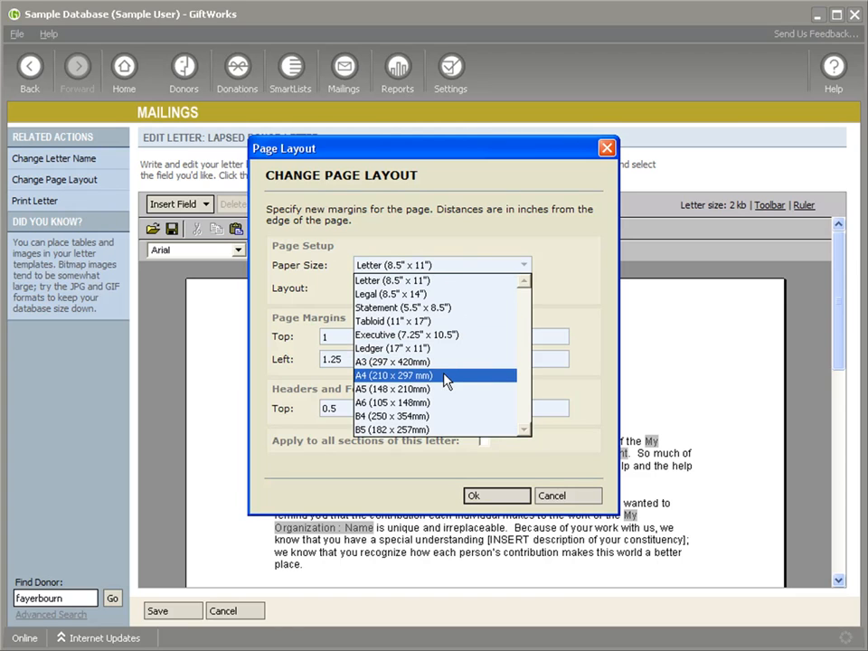
{"action": "left_click", "coordinate": [473, 269]}
{"action": "left_click", "coordinate": [555, 498]}
{"action": "left_click", "coordinate": [224, 611]}
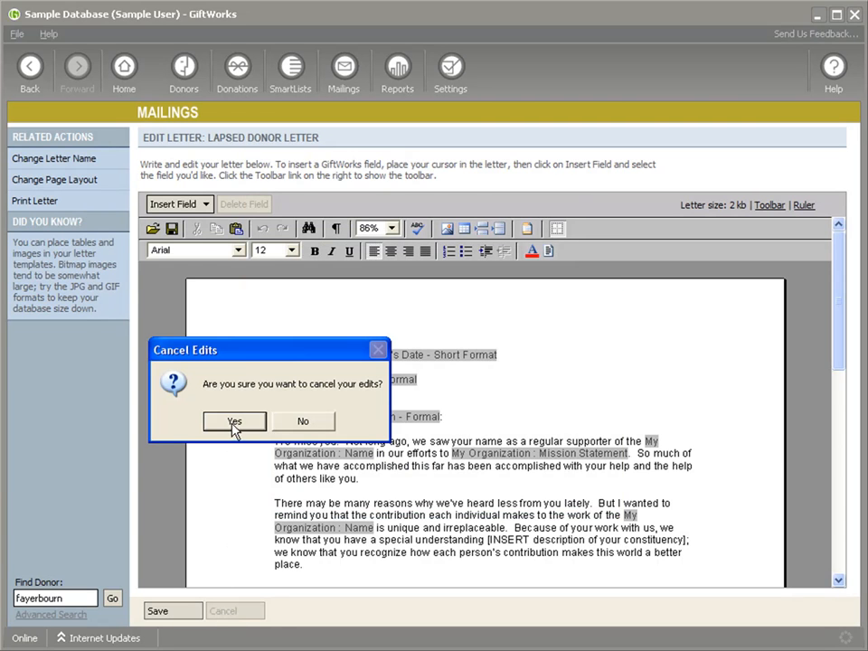
{"action": "left_click", "coordinate": [233, 423]}
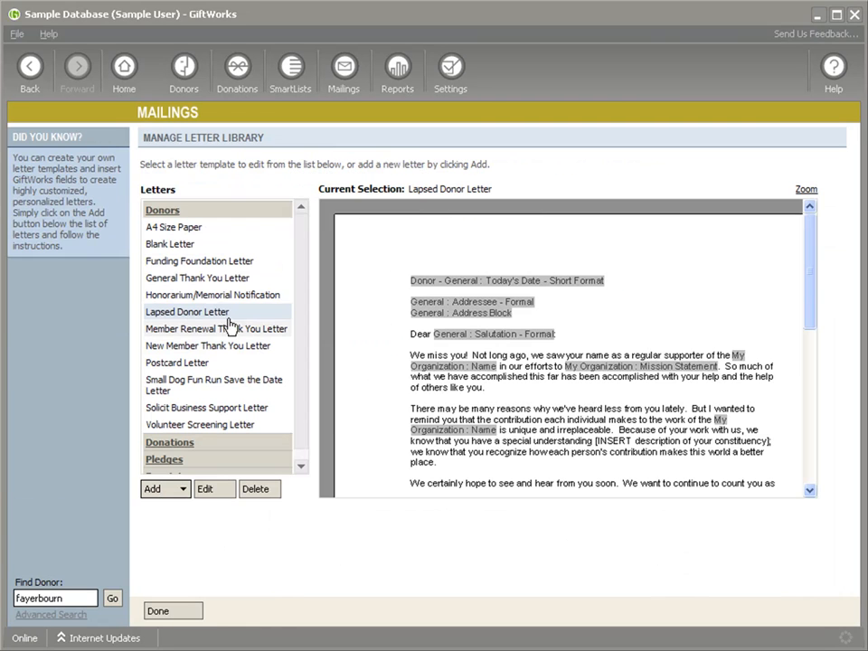
{"action": "left_click", "coordinate": [346, 72]}
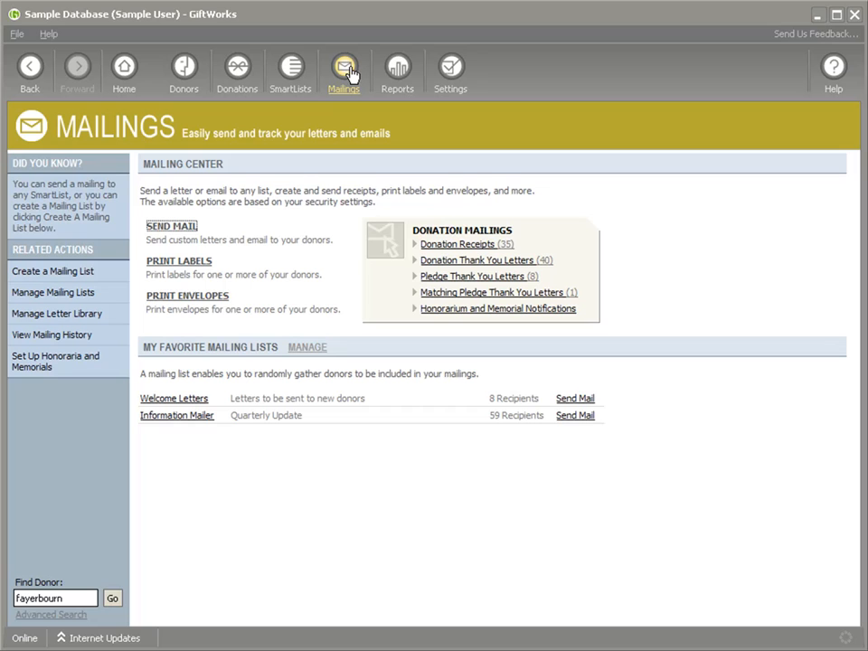
- Run an advanced donor search for "community" in the Notes field and close the matching results
{"action": "left_click", "coordinate": [185, 264]}
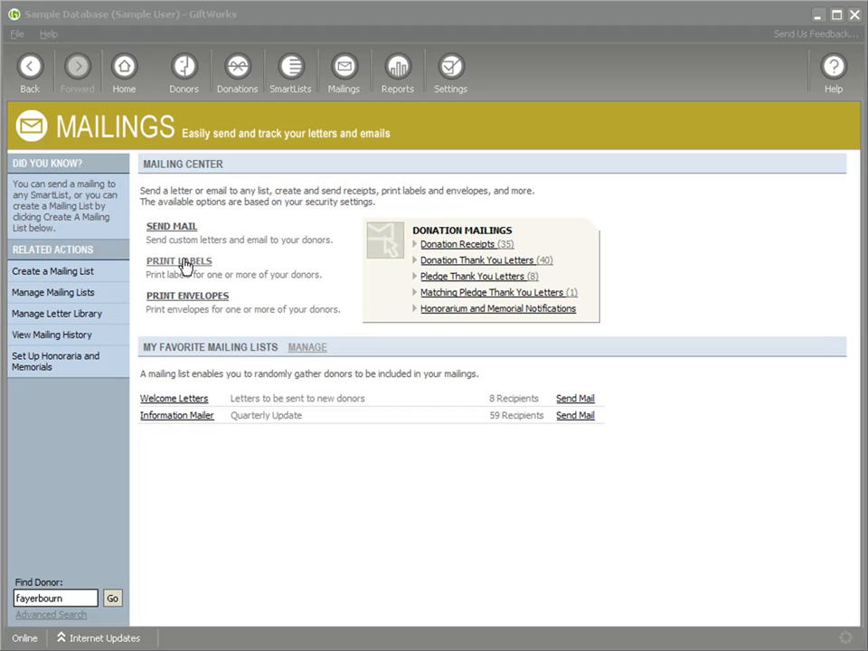
{"action": "left_click", "coordinate": [52, 615]}
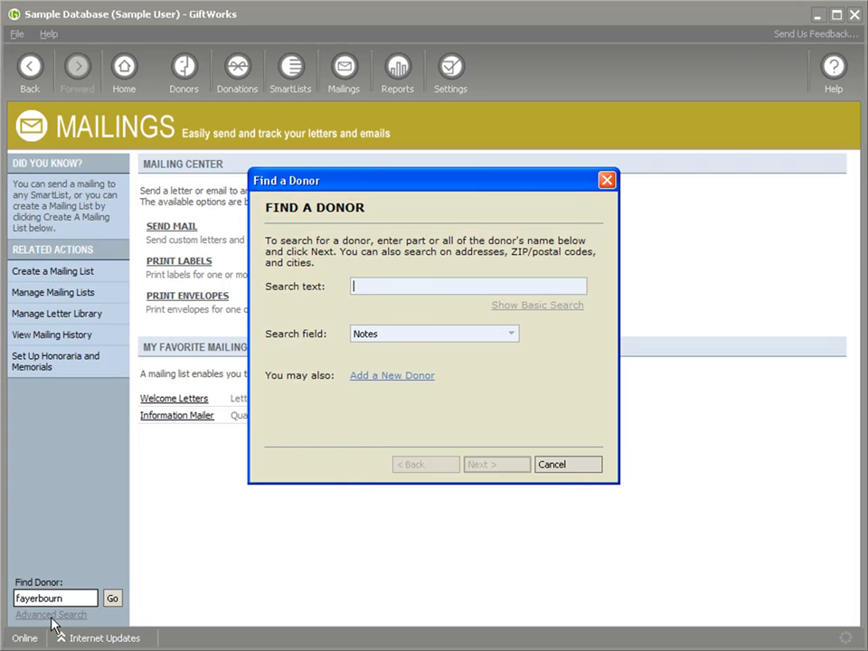
{"action": "left_click", "coordinate": [431, 291]}
{"action": "type", "text": "commun"}
{"action": "type", "text": "ity"}
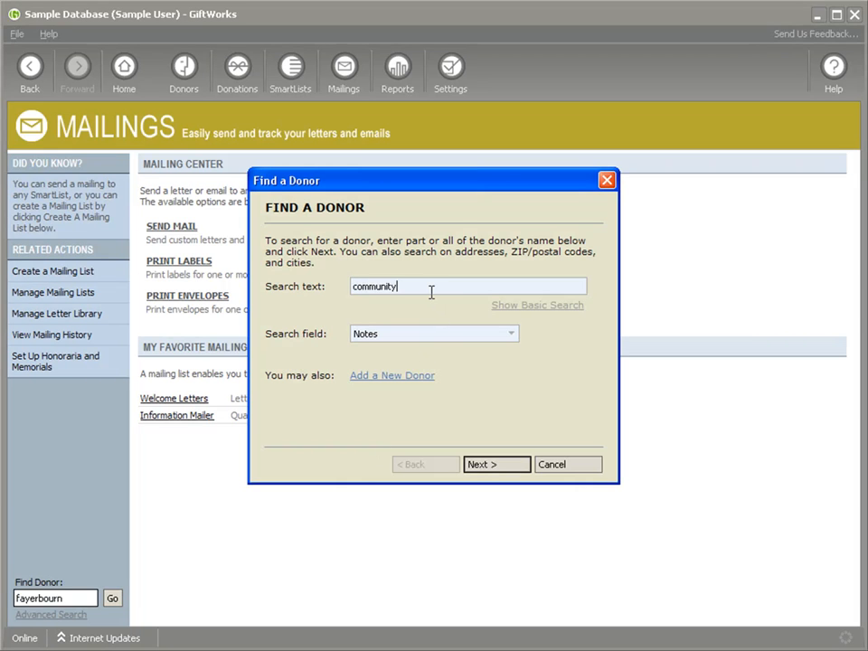
{"action": "key", "text": "Return"}
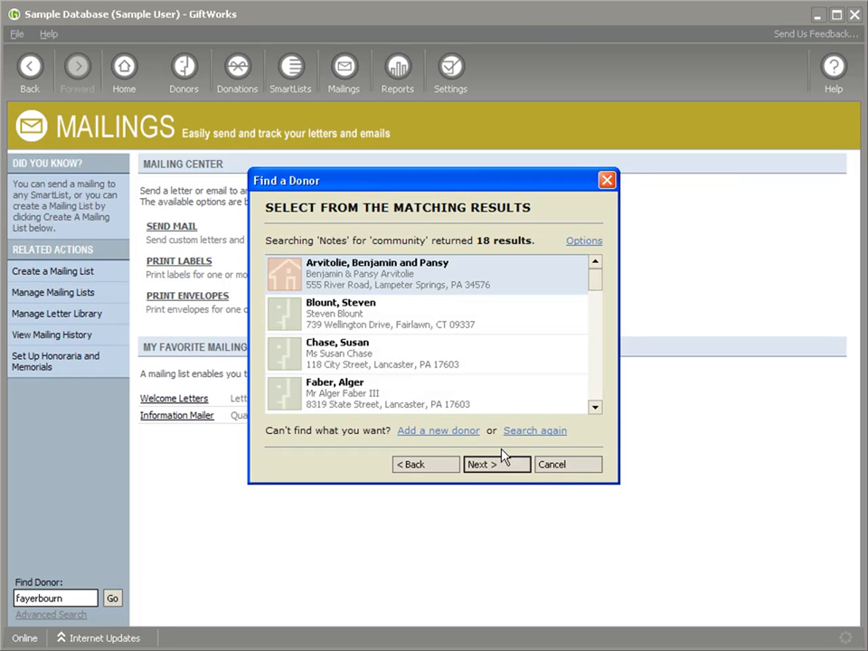
{"action": "left_click", "coordinate": [560, 465]}
- Review the Notes criteria available for a new donor SmartList and cancel its creation
{"action": "left_click", "coordinate": [276, 72]}
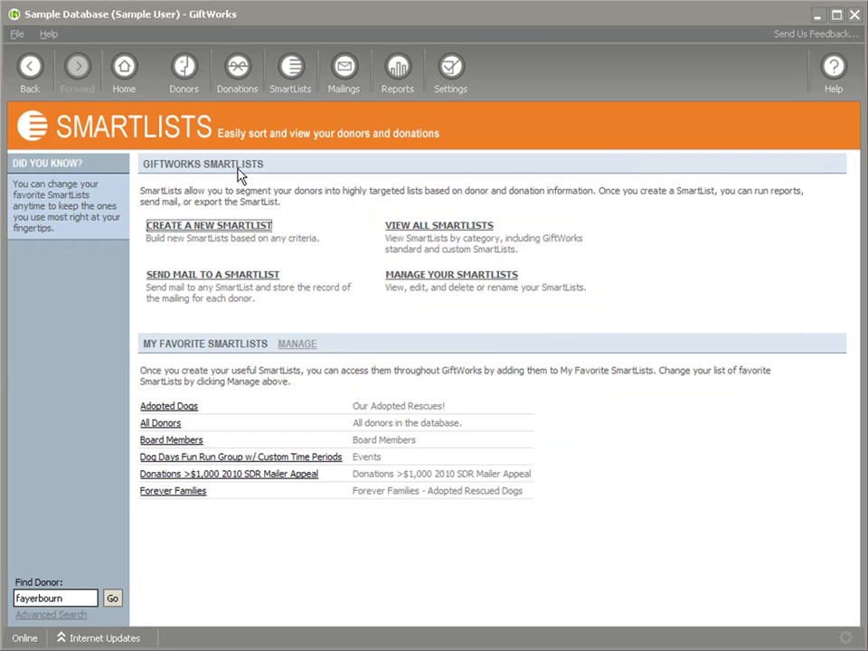
{"action": "left_click", "coordinate": [208, 226]}
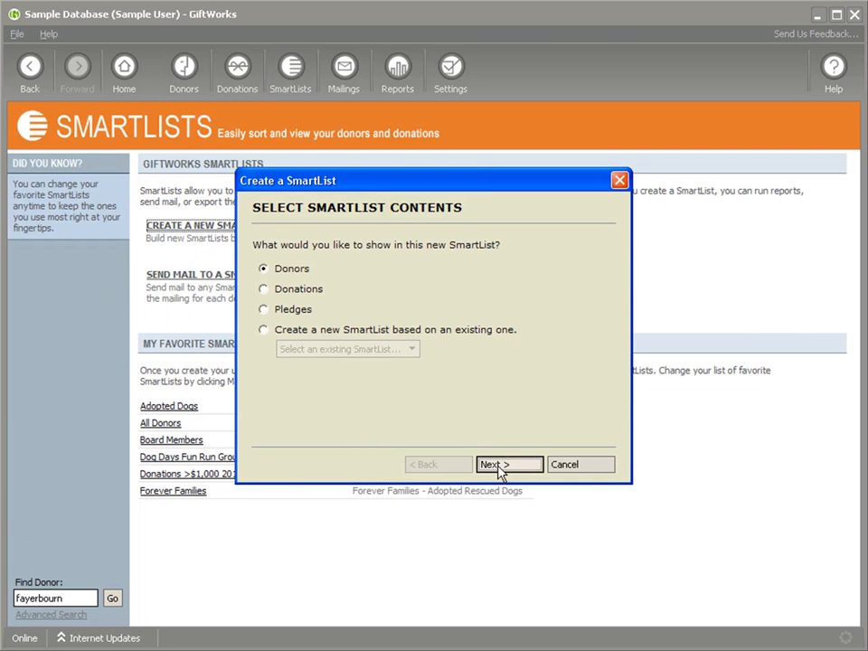
{"action": "key", "text": "Return"}
{"action": "left_click", "coordinate": [389, 244]}
{"action": "mouse_move", "coordinate": [403, 358]}
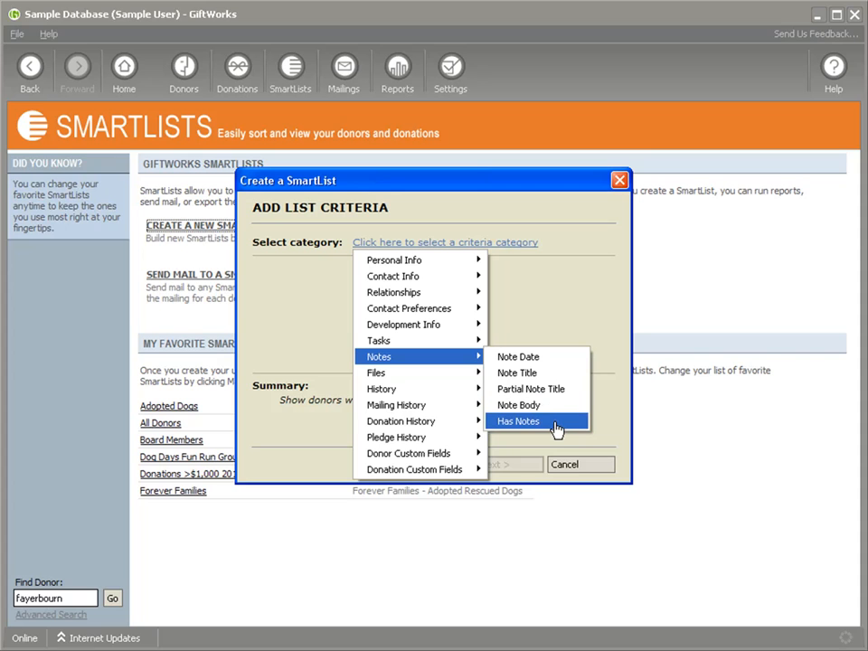
{"action": "left_click", "coordinate": [576, 469]}
{"action": "left_click", "coordinate": [576, 470]}
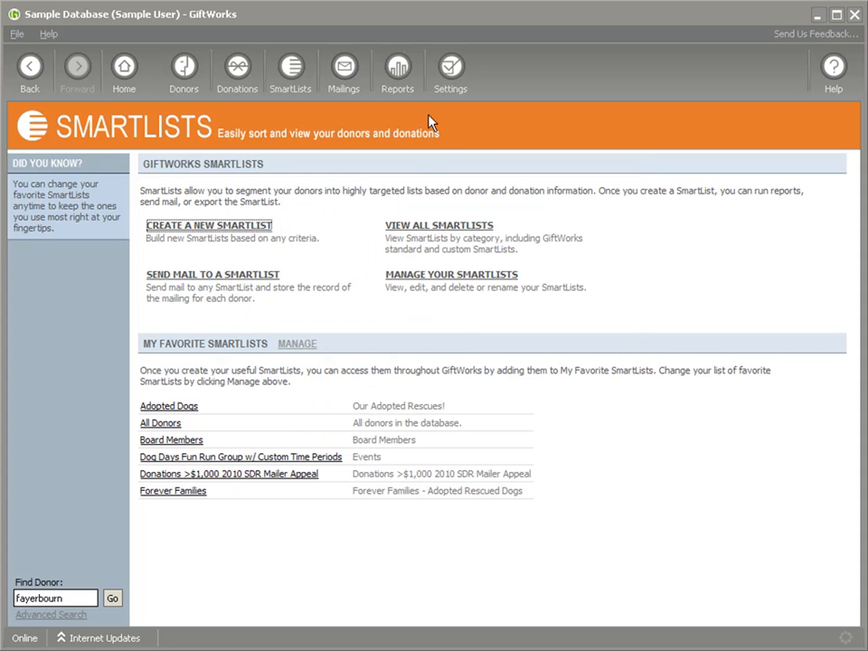
- Run the Donor Notes report with the All Donors filter and All Dates
{"action": "left_click", "coordinate": [403, 80]}
{"action": "left_click", "coordinate": [193, 228]}
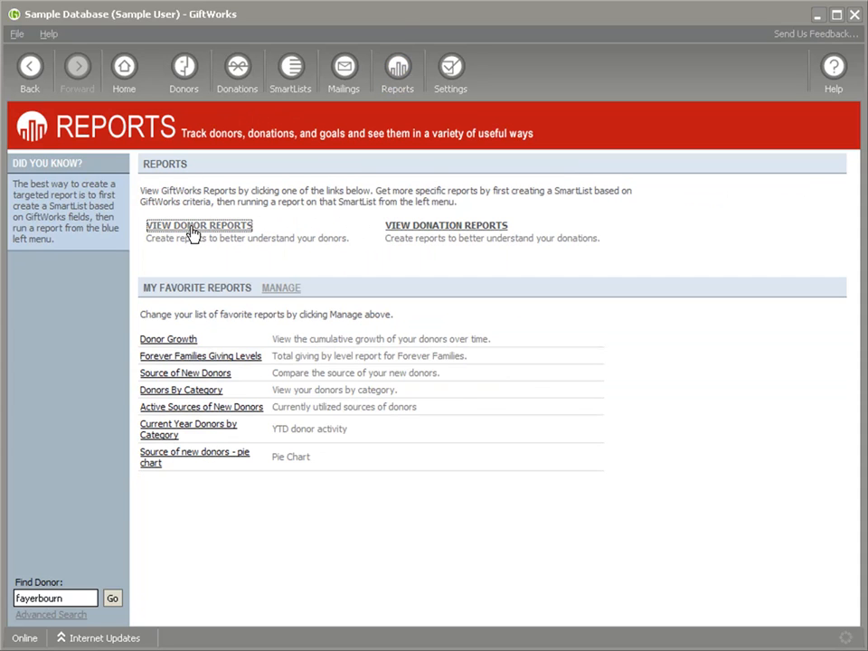
{"action": "scroll", "coordinate": [397, 552], "scroll_direction": "down", "scroll_amount": 5}
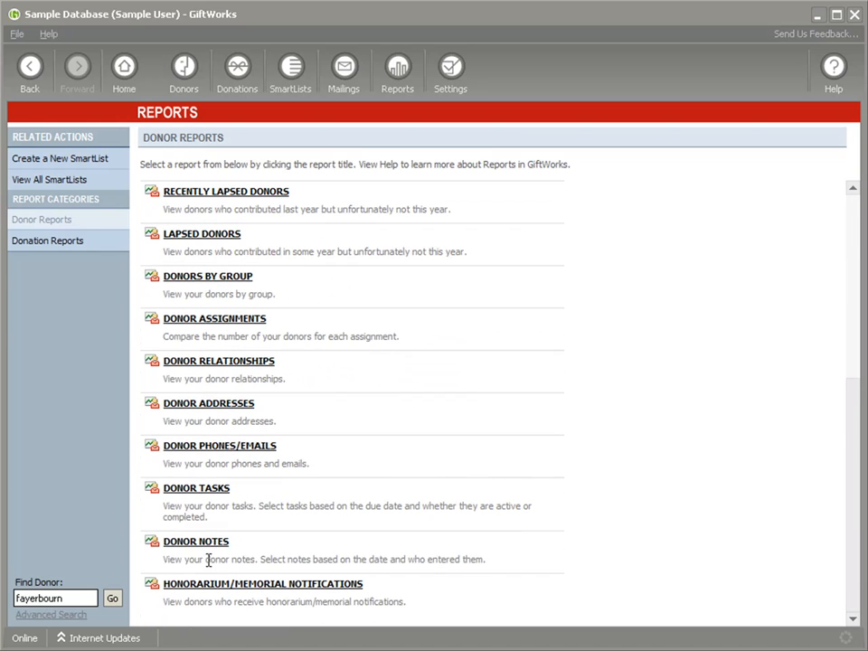
{"action": "left_click", "coordinate": [174, 545]}
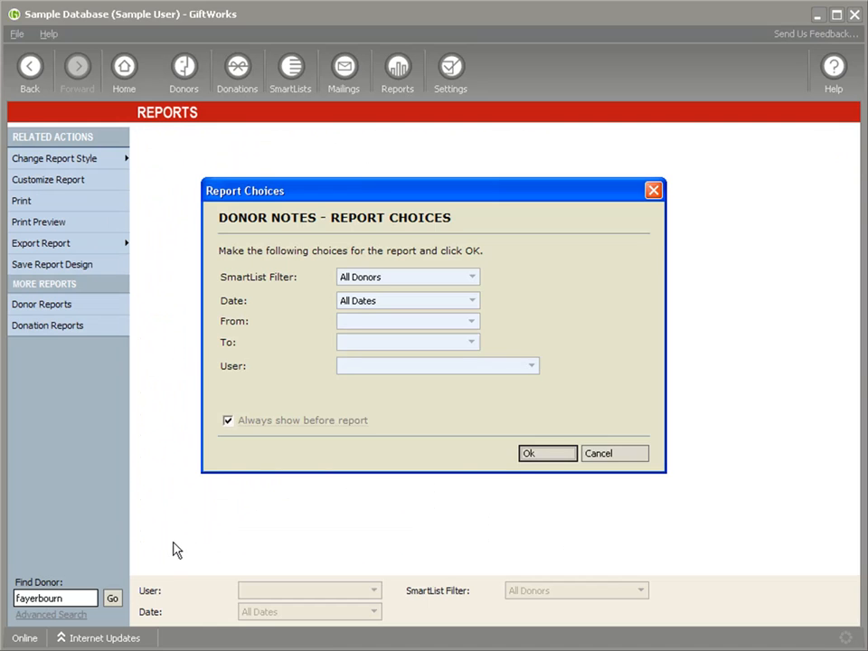
{"action": "left_click", "coordinate": [542, 457]}
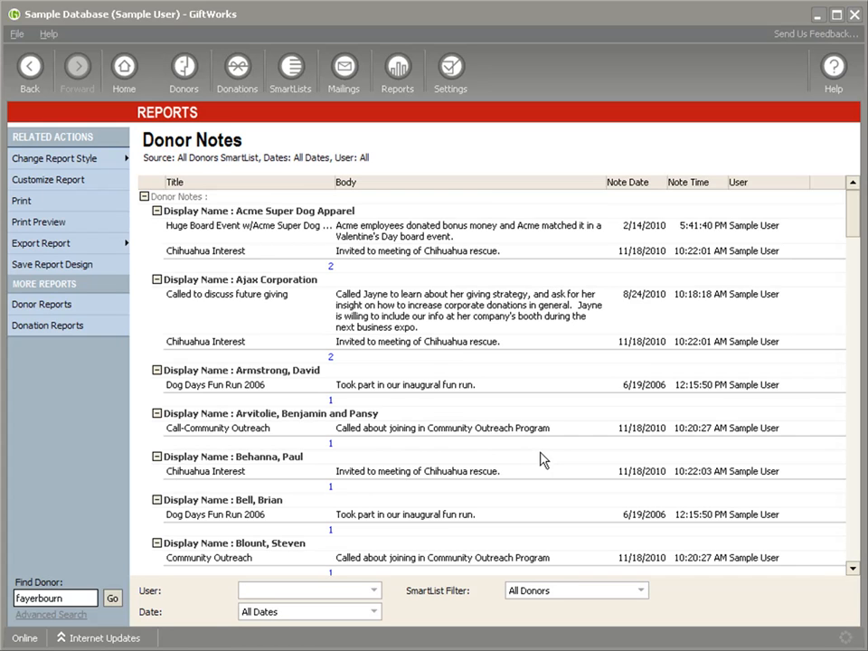
- Open the donors overview
{"action": "left_click", "coordinate": [185, 70]}
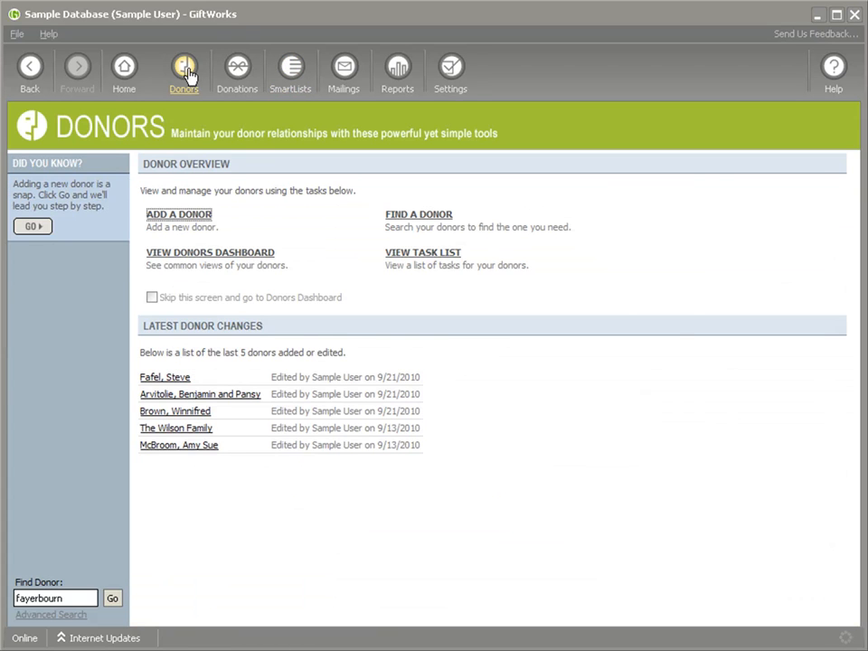